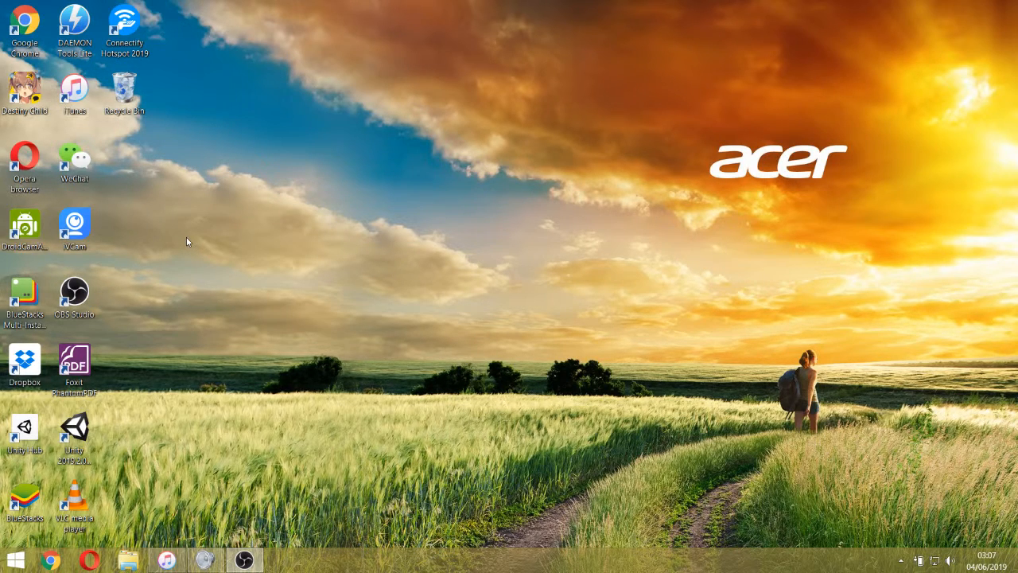
Launch Unity Hub, check the installed Unity versions, and return to the project list.
{"action": "double_click", "coordinate": [79, 448]}
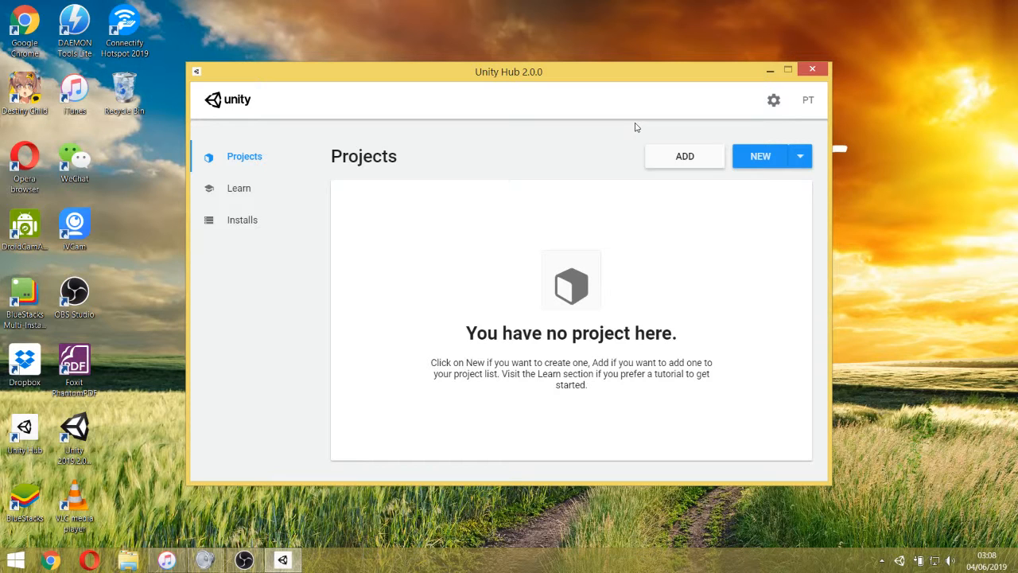
{"action": "left_click", "coordinate": [234, 219]}
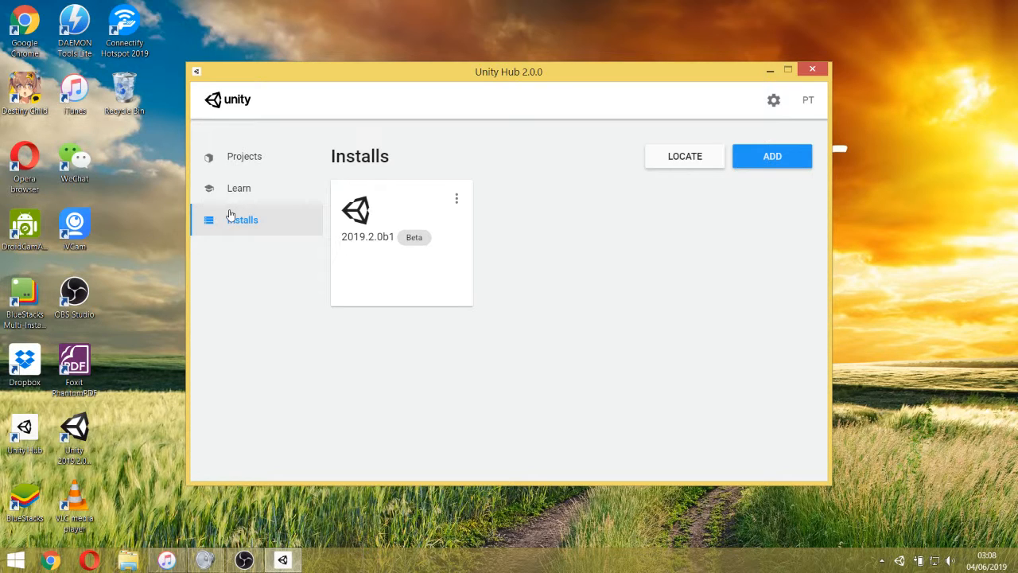
{"action": "left_click", "coordinate": [239, 157]}
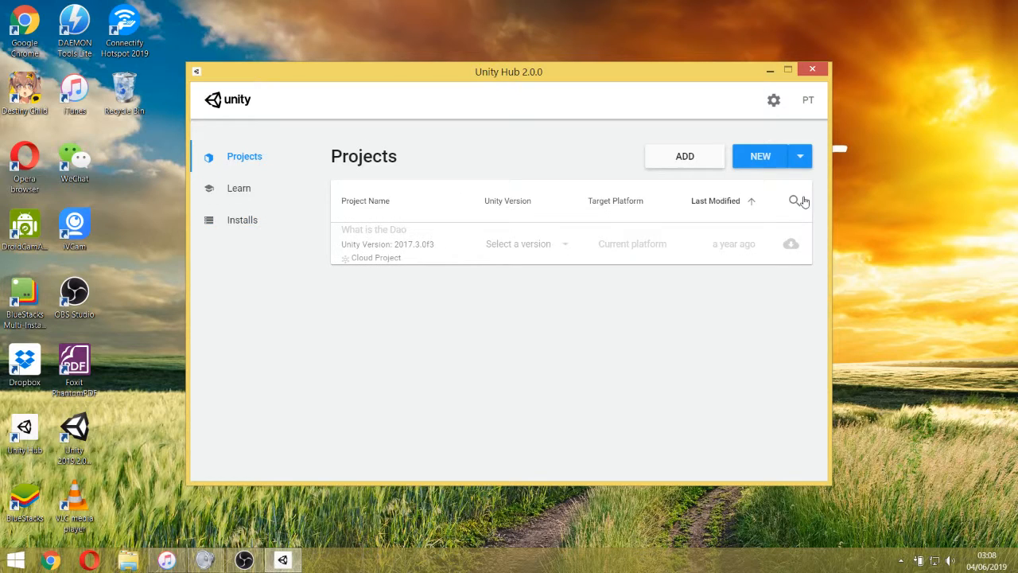
Set up a new 3D project for Unity 2019.2.0b1 and name it PoweofThree.
{"action": "left_click", "coordinate": [800, 157]}
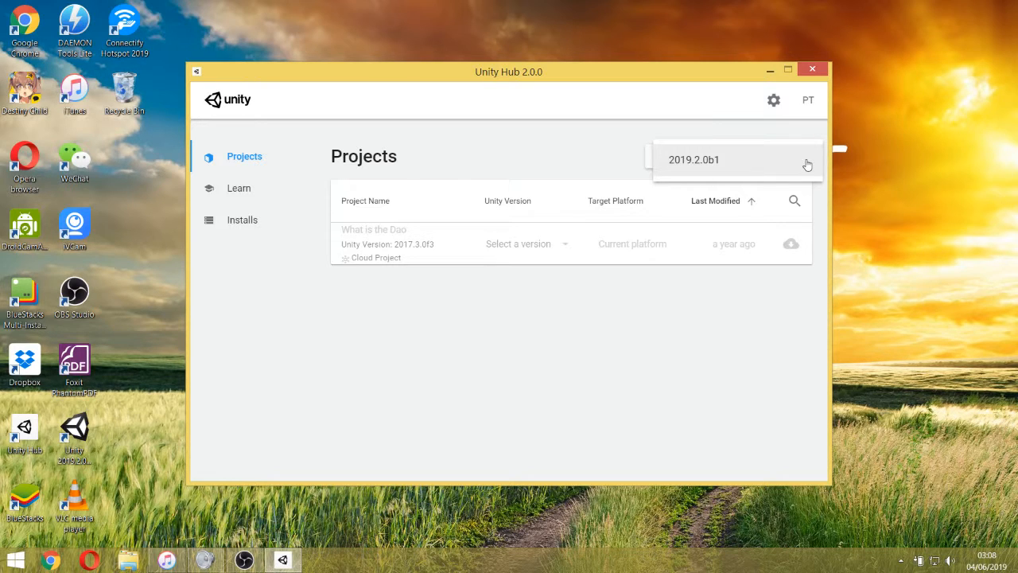
{"action": "left_click", "coordinate": [715, 160]}
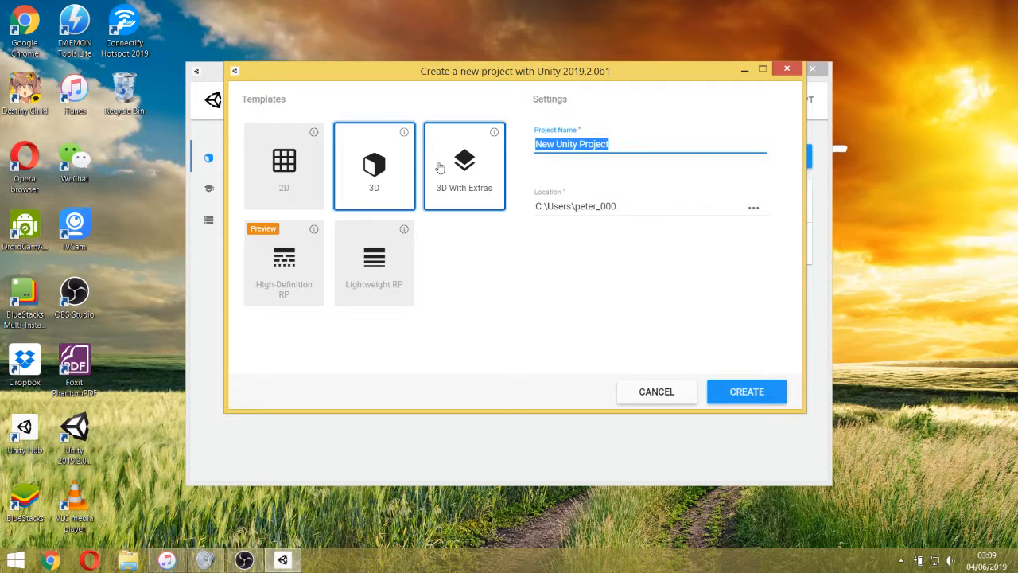
{"action": "key", "text": "BackSpace"}
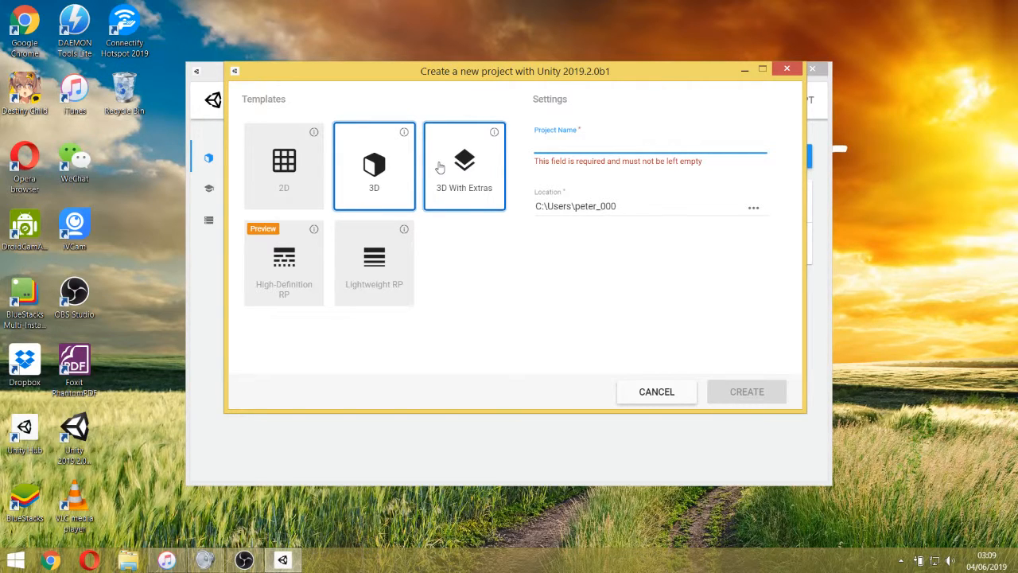
{"action": "type", "text": "PoweofThree"}
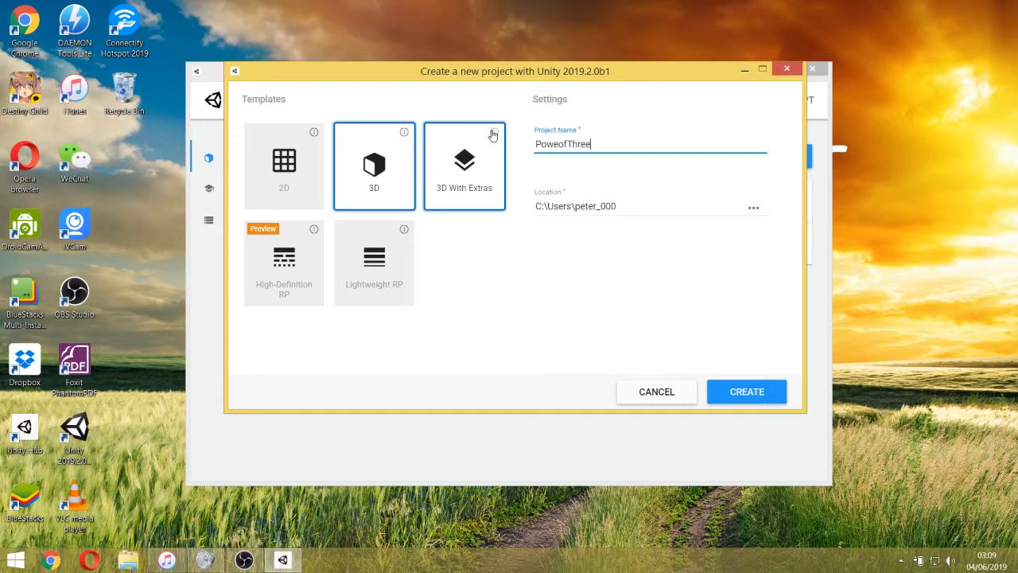
Add a sphere to the scene and raise it to a Y position of about 1.41.
{"action": "left_click", "coordinate": [626, 485]}
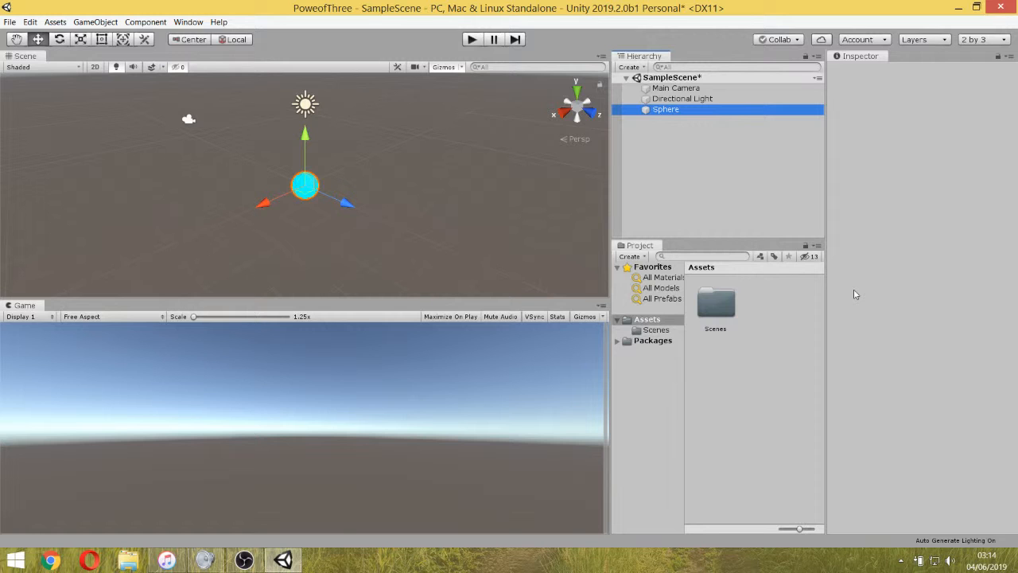
{"action": "left_click_drag", "start_coordinate": [306, 131], "coordinate": [308, 127]}
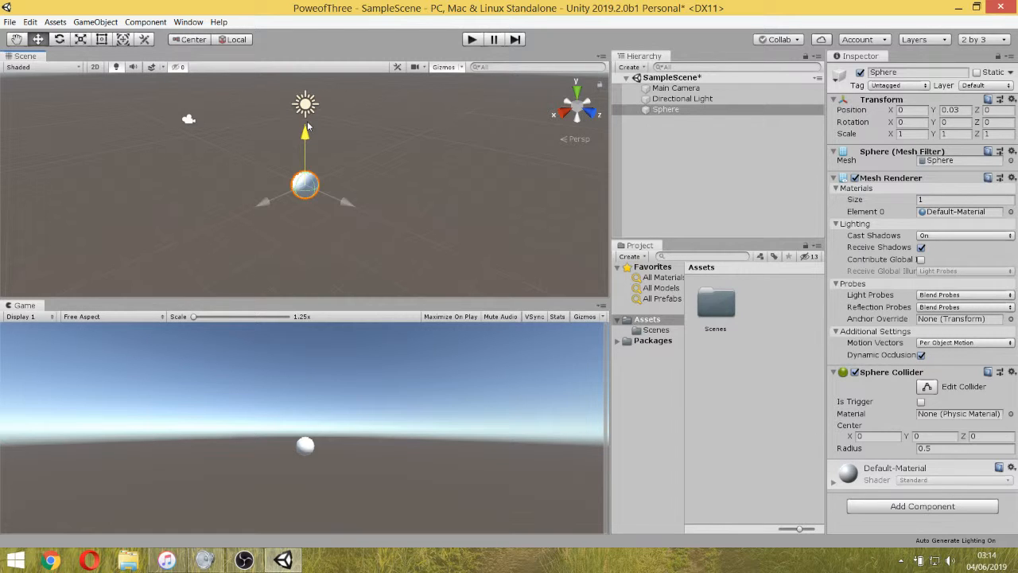
{"action": "left_click_drag", "start_coordinate": [307, 127], "coordinate": [308, 93]}
Add a 3D plane to the scene beneath the sphere.
{"action": "right_click", "coordinate": [715, 176]}
{"action": "mouse_move", "coordinate": [770, 296]}
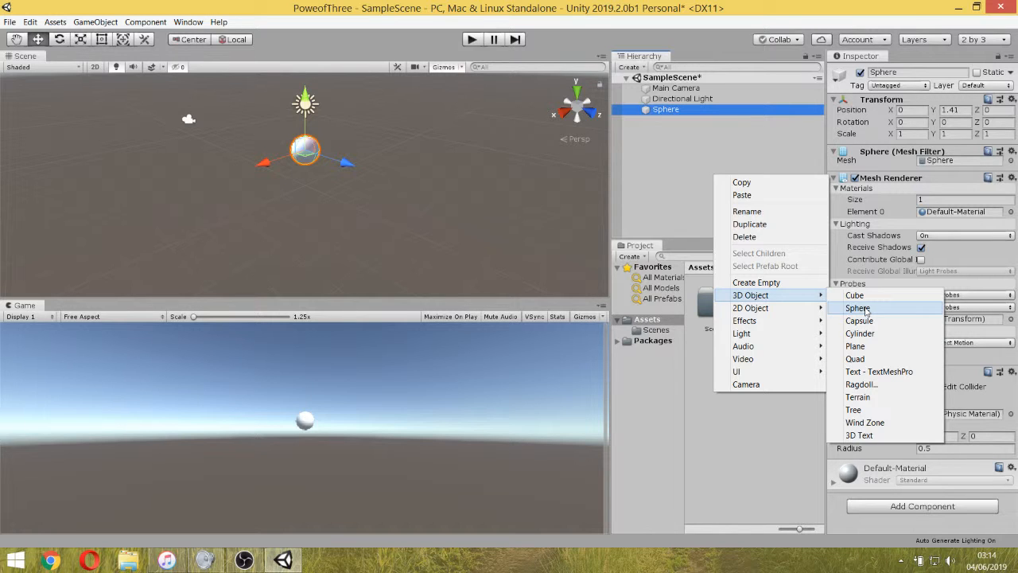
{"action": "left_click", "coordinate": [855, 346]}
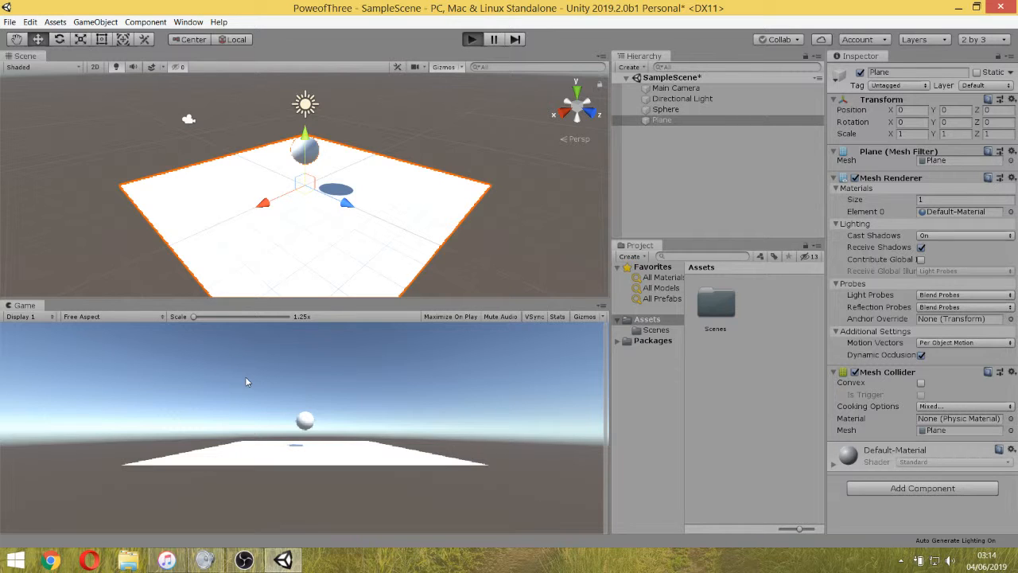
Run the scene in Play mode to check how the sphere behaves above the plane, and stop it.
{"action": "left_click", "coordinate": [471, 40]}
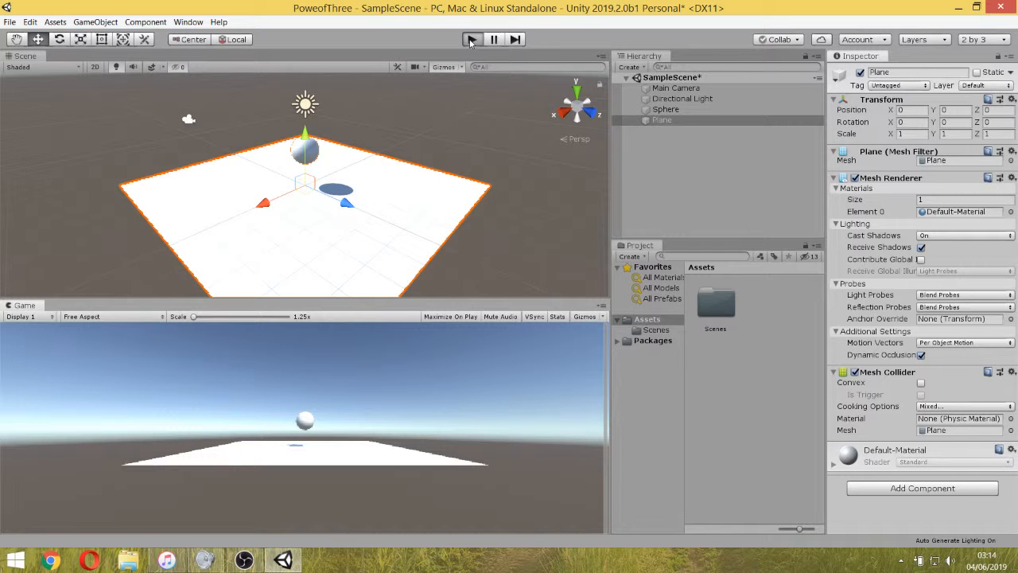
{"action": "left_click", "coordinate": [472, 40]}
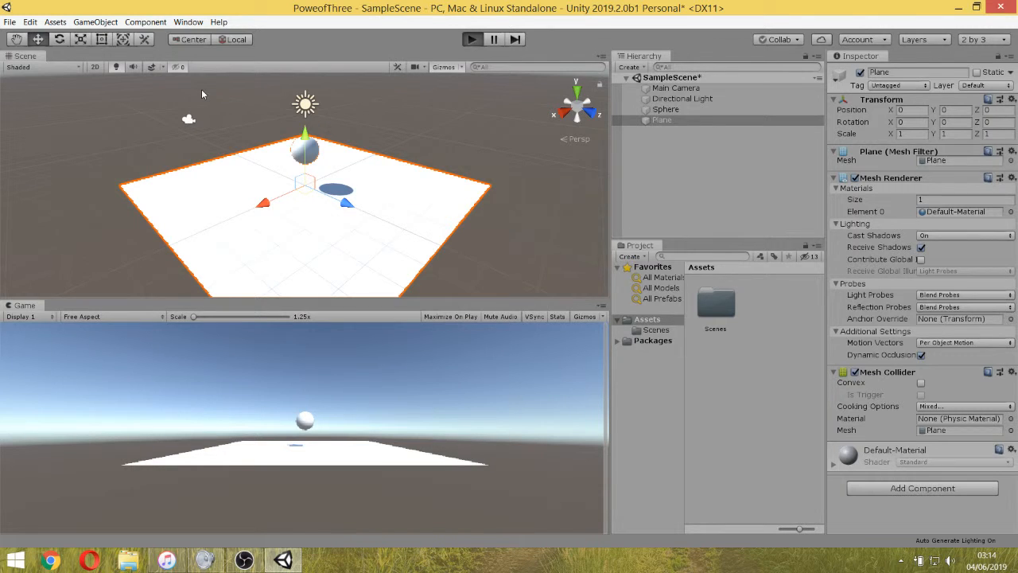
{"action": "left_click", "coordinate": [471, 42]}
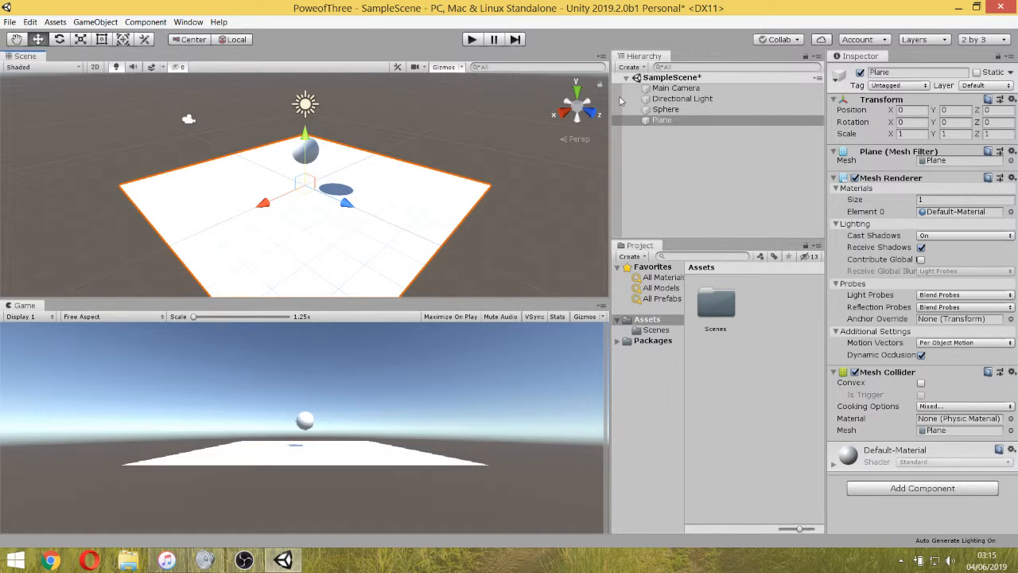
Duplicate the sphere twice, leaving the copies at the same position, and frame the original in the Scene view.
{"action": "left_click", "coordinate": [666, 110]}
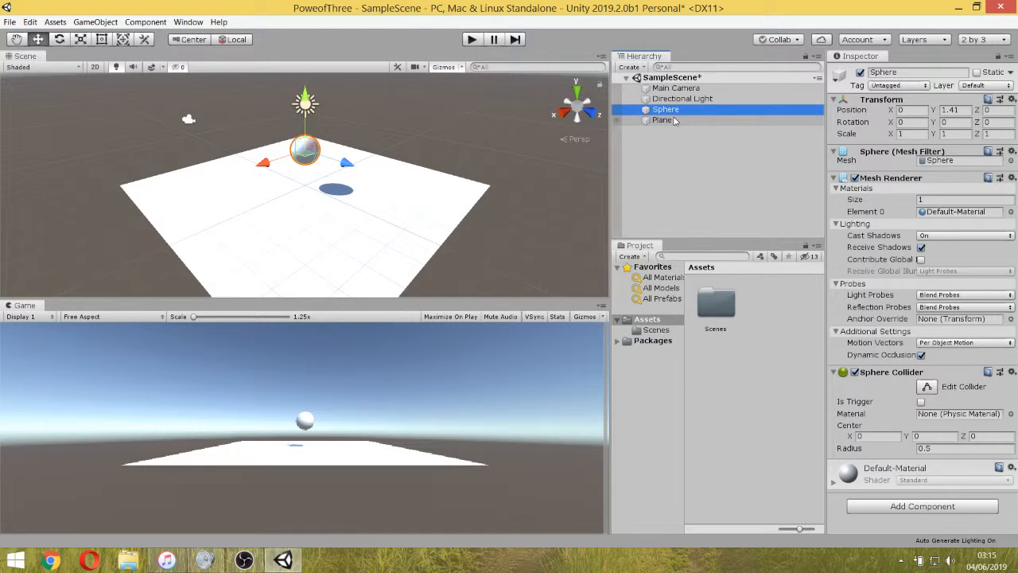
{"action": "key", "text": "ctrl+d"}
{"action": "key", "text": "ctrl+d"}
{"action": "key", "text": "f"}
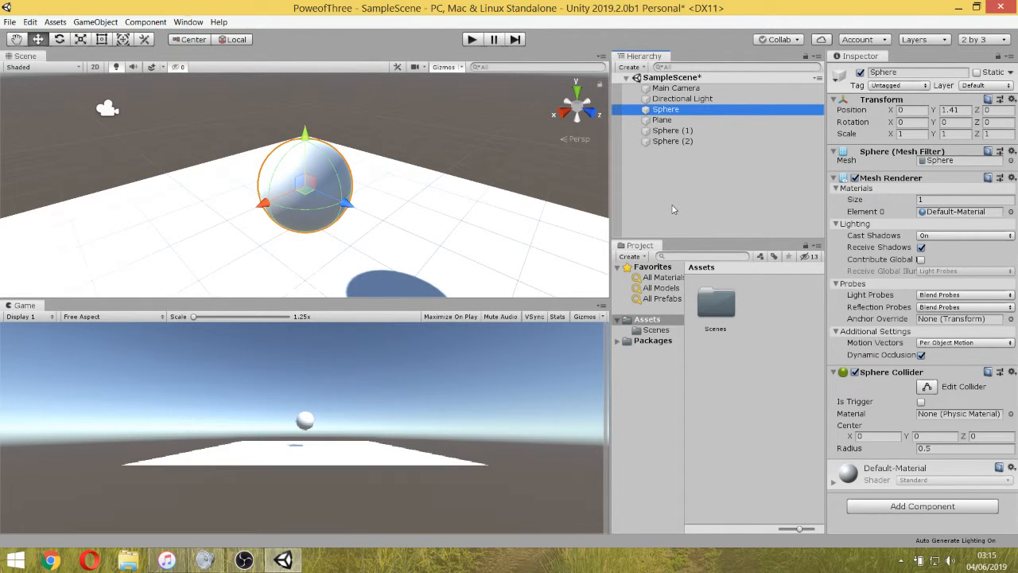
Create an empty game object named Char and make all three spheres its children.
{"action": "right_click", "coordinate": [672, 209]}
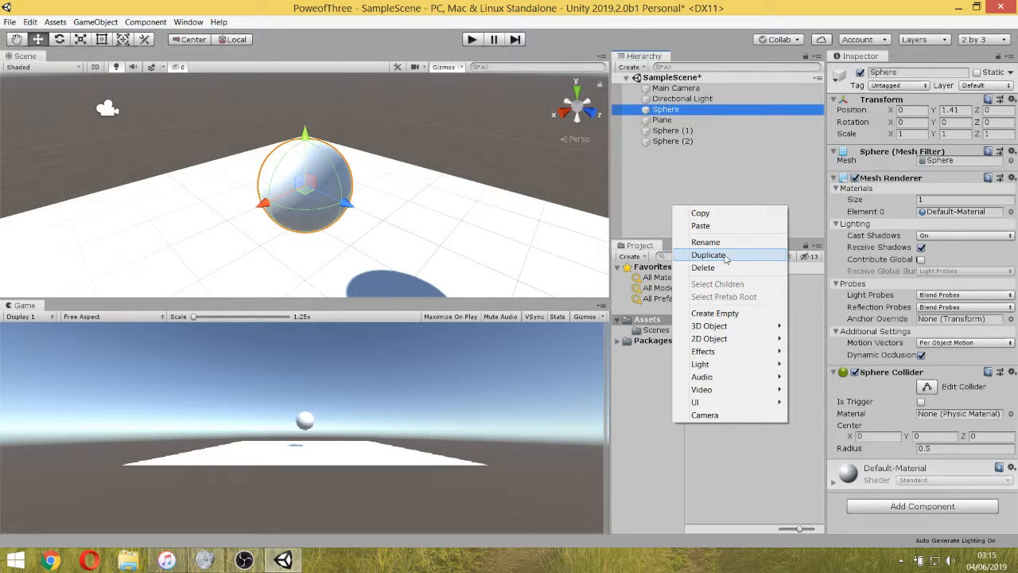
{"action": "left_click", "coordinate": [725, 313]}
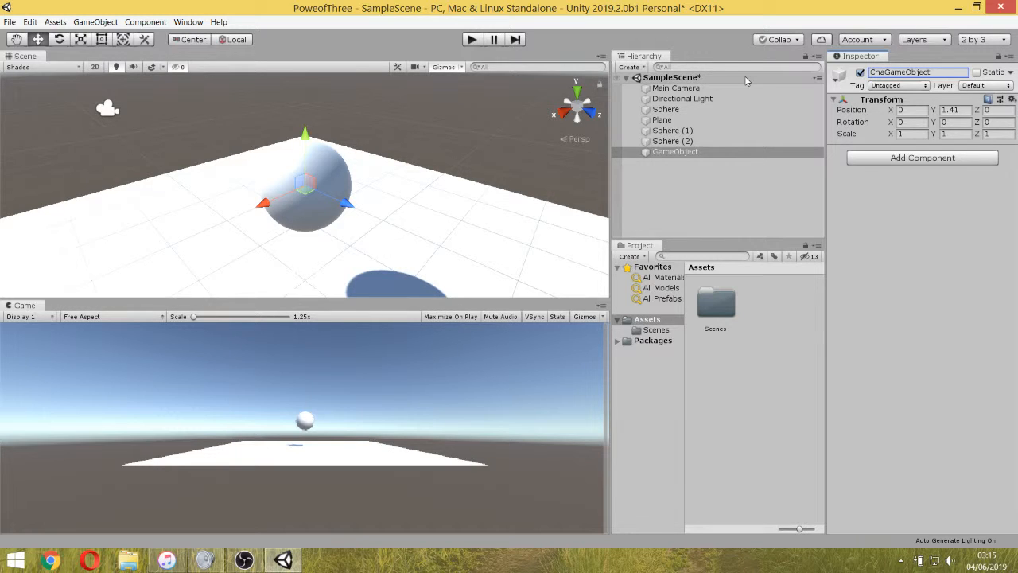
{"action": "type", "text": "r"}
{"action": "key", "text": "Return"}
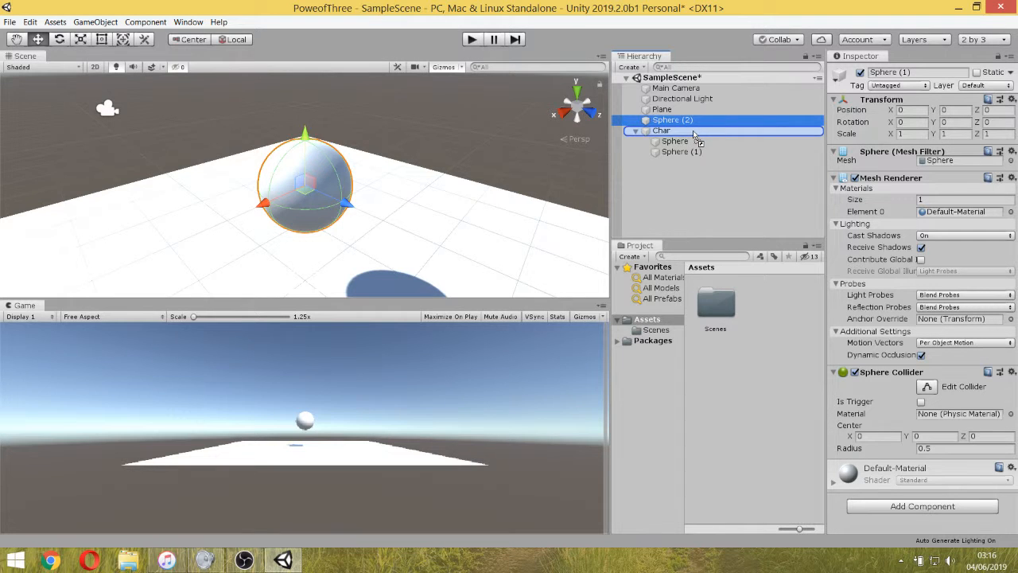
{"action": "left_click_drag", "start_coordinate": [693, 135], "coordinate": [693, 138]}
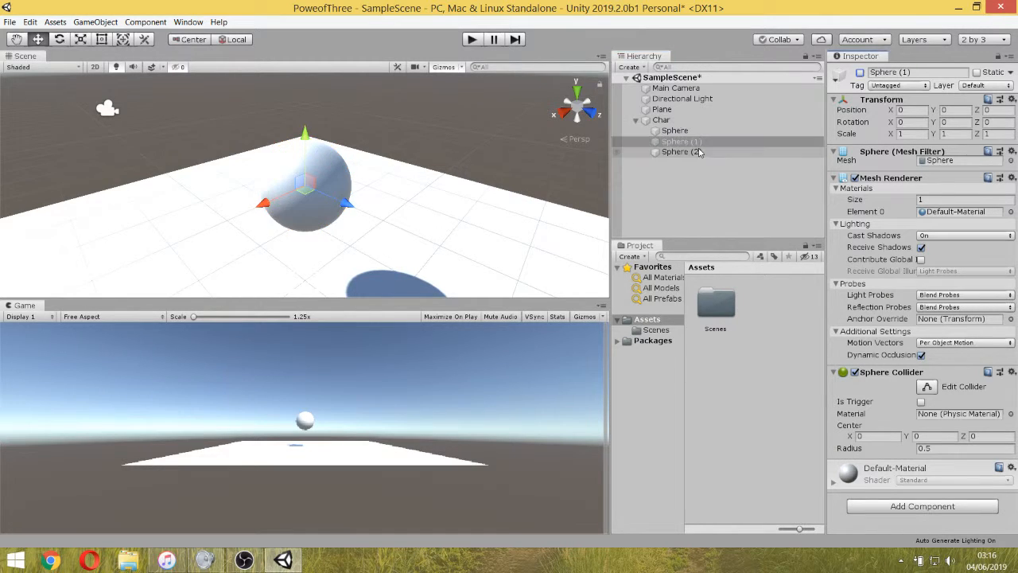
Deactivate the two duplicate spheres under Char, keeping only the original sphere active.
{"action": "left_click", "coordinate": [700, 152]}
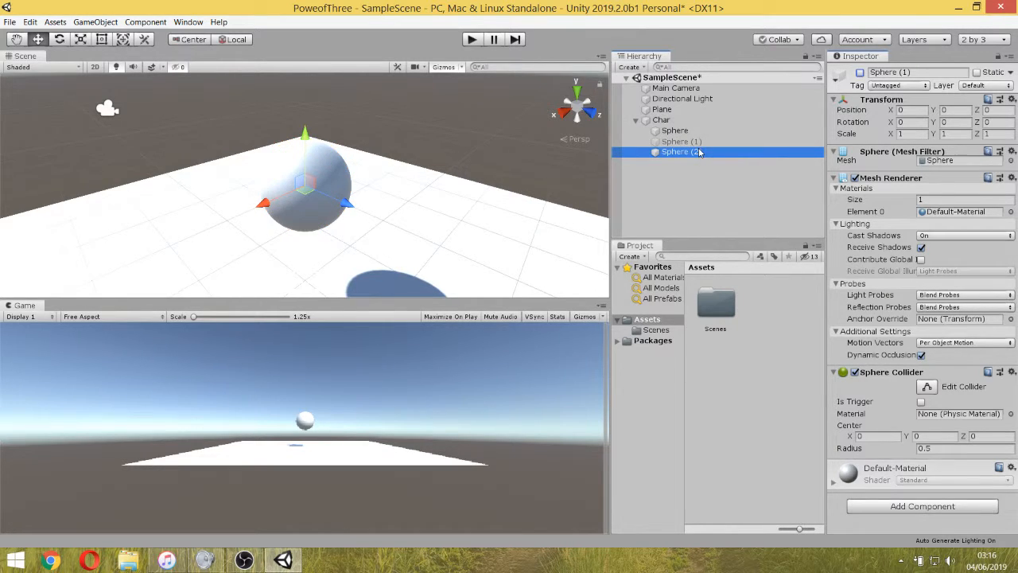
{"action": "left_click", "coordinate": [860, 73]}
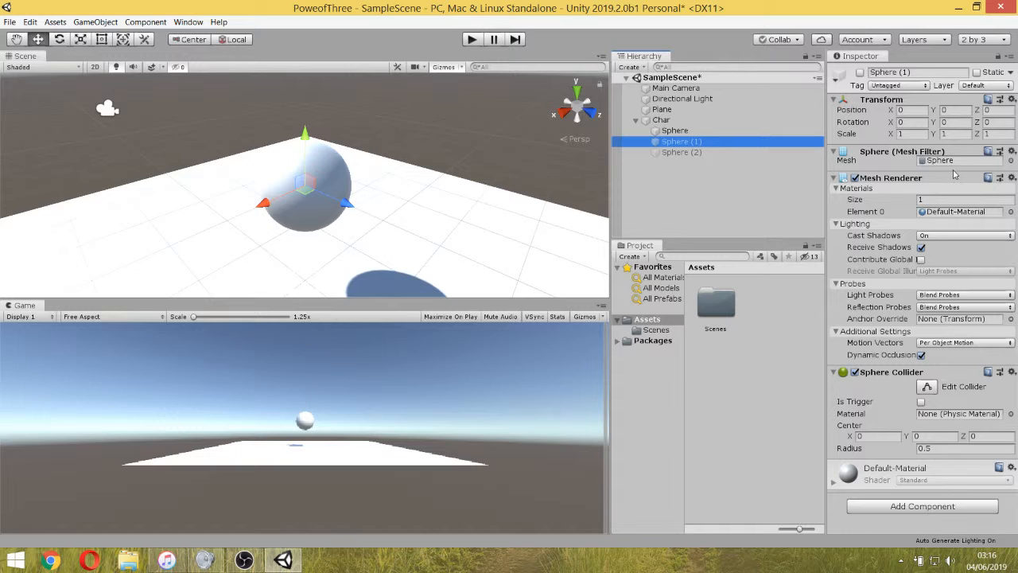
{"action": "left_click", "coordinate": [861, 475]}
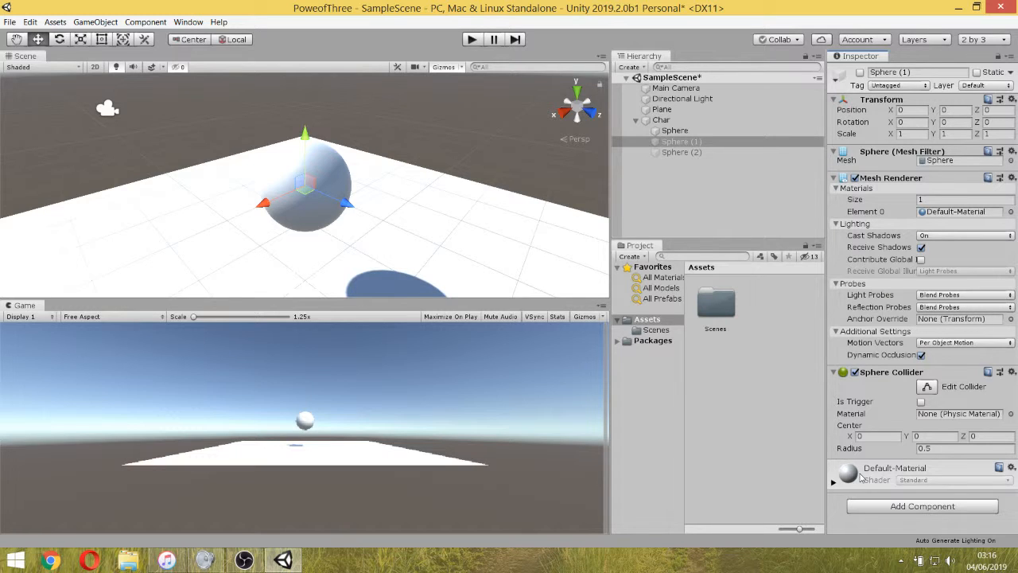
{"action": "left_click", "coordinate": [674, 119]}
{"action": "key", "text": "F2"}
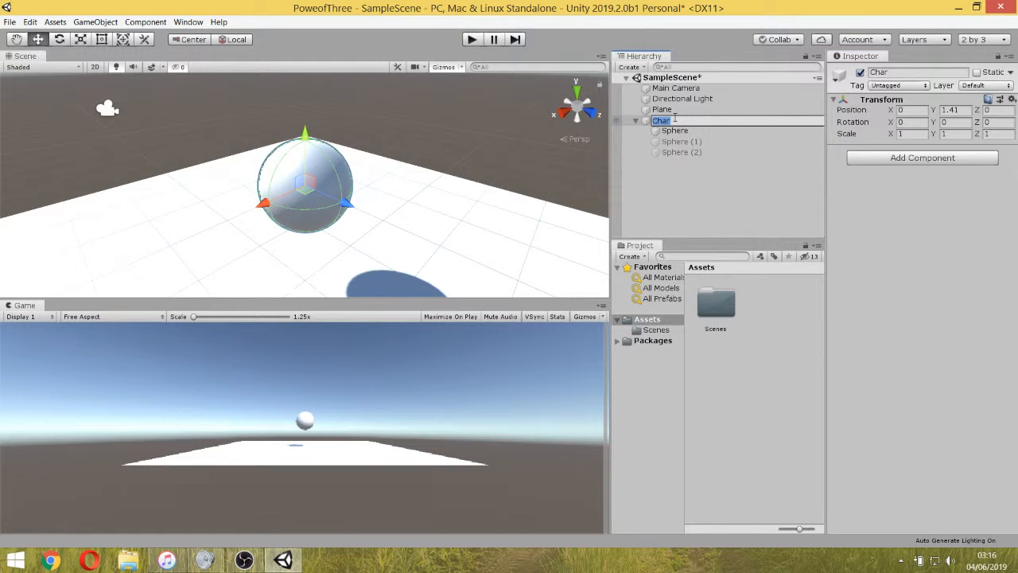
{"action": "left_click", "coordinate": [647, 341]}
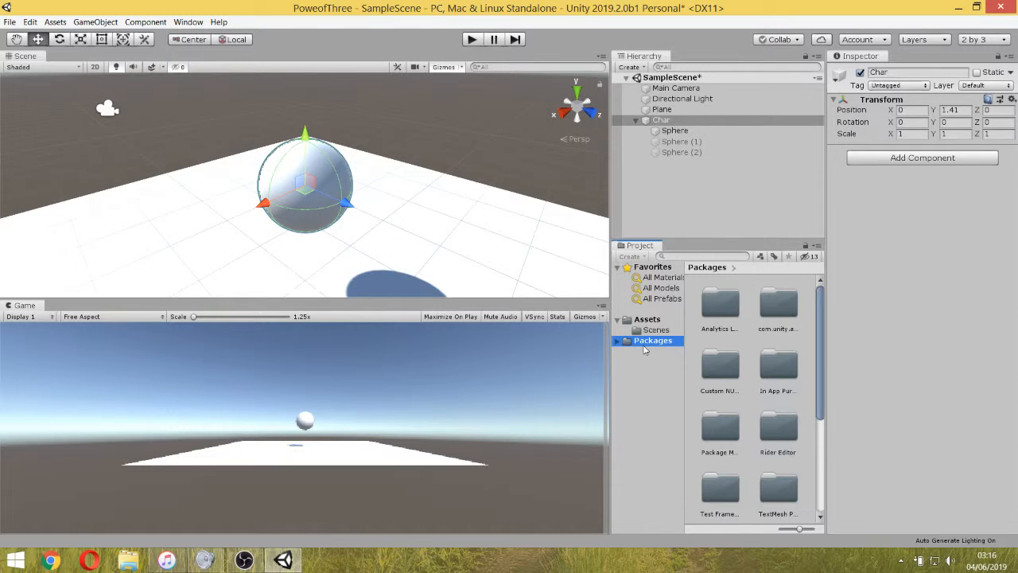
Create a folder named Code inside the Assets folder.
{"action": "right_click", "coordinate": [647, 319]}
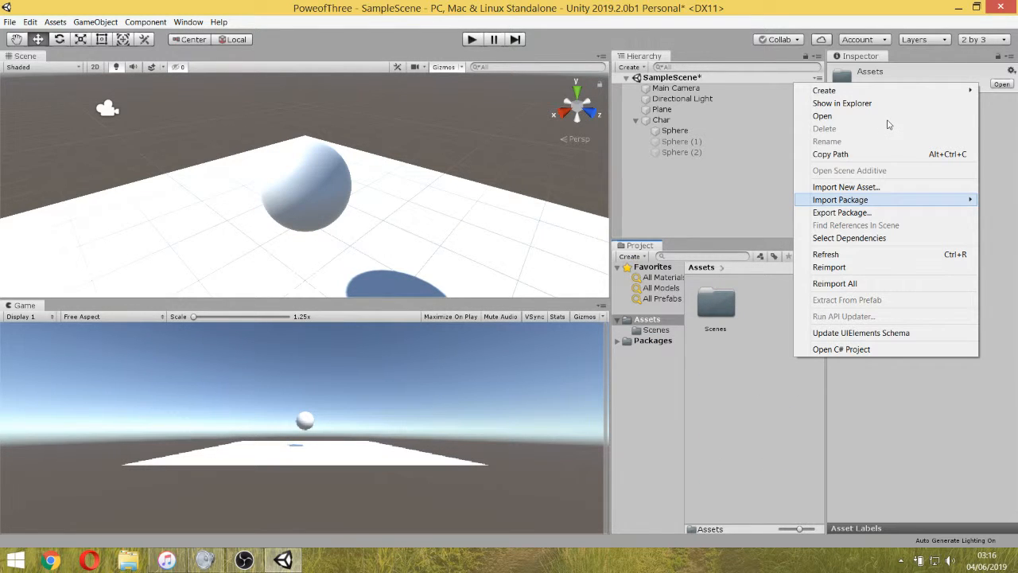
{"action": "mouse_move", "coordinate": [833, 94]}
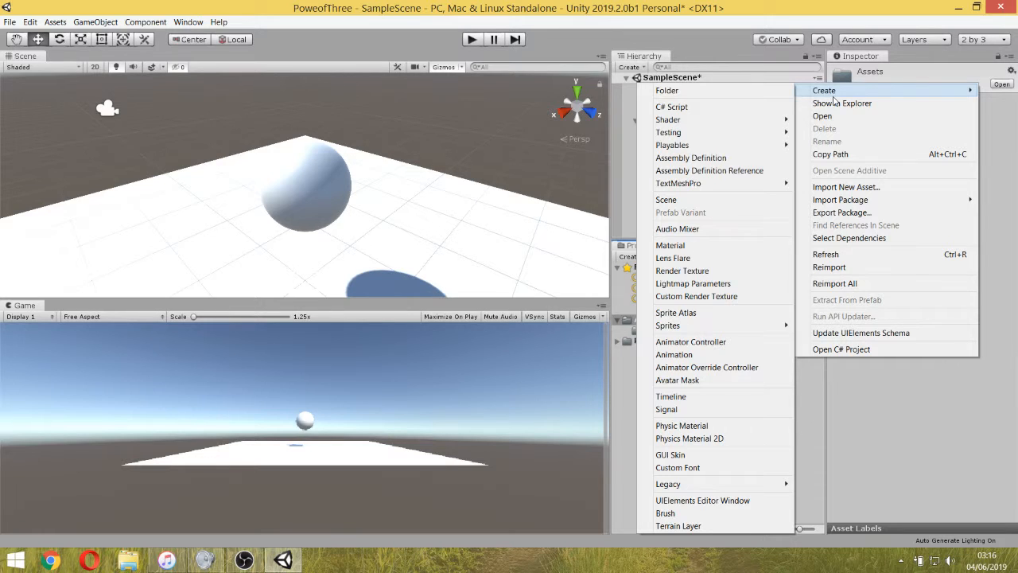
{"action": "left_click", "coordinate": [777, 89]}
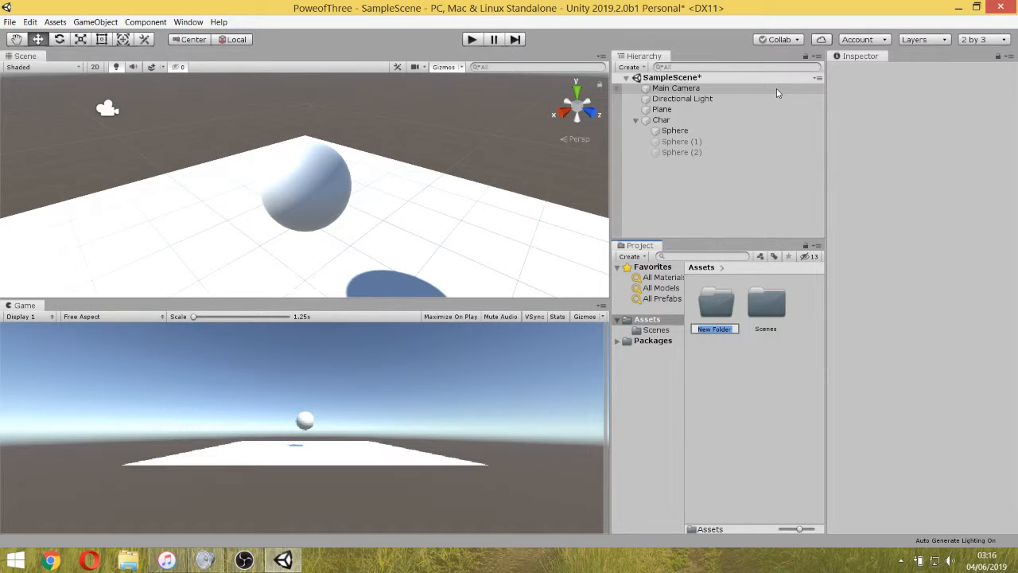
{"action": "type", "text": "Code"}
{"action": "key", "text": "Return"}
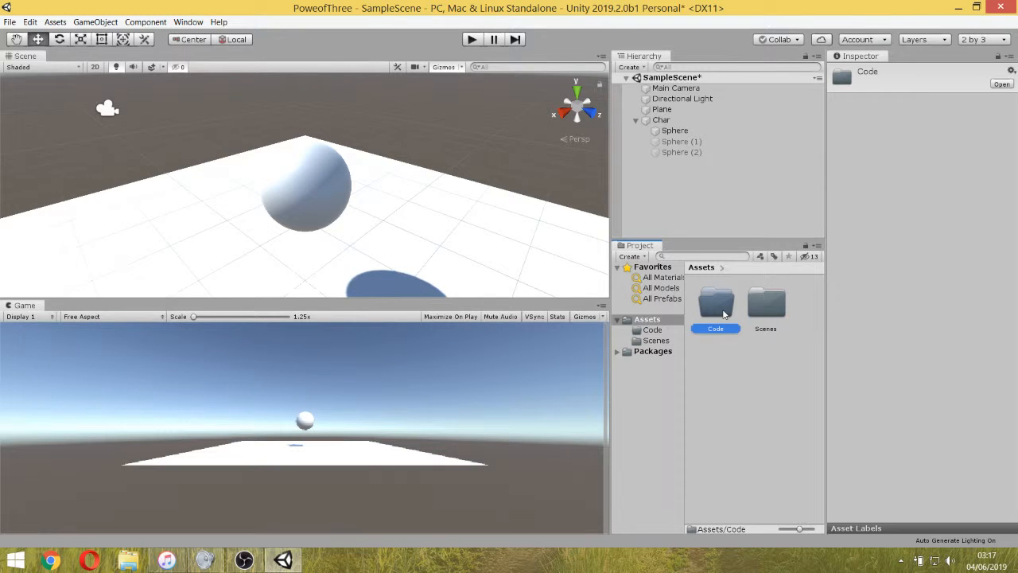
Create a C# script named PlayerController inside the Code folder.
{"action": "double_click", "coordinate": [715, 306]}
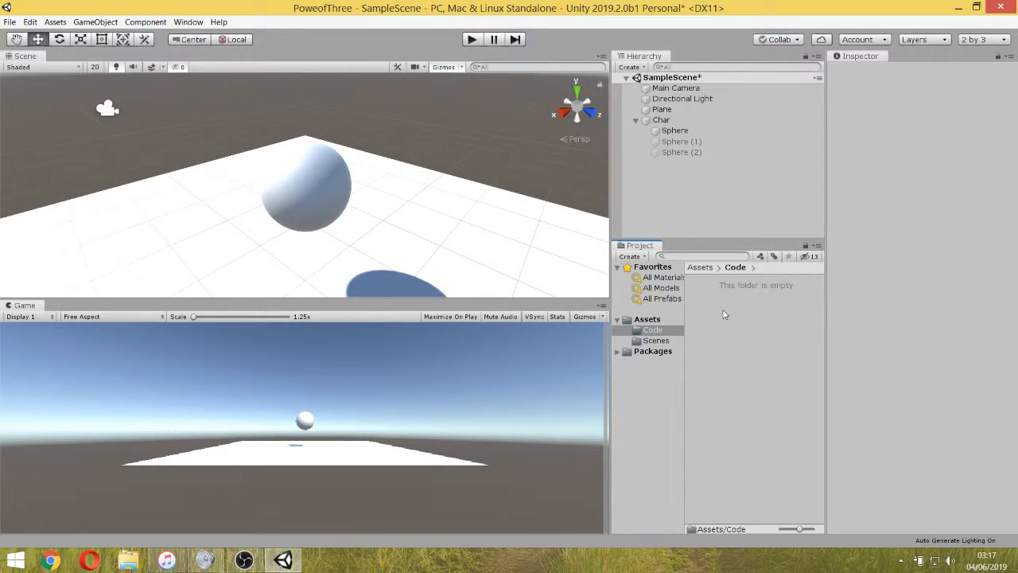
{"action": "right_click", "coordinate": [723, 314]}
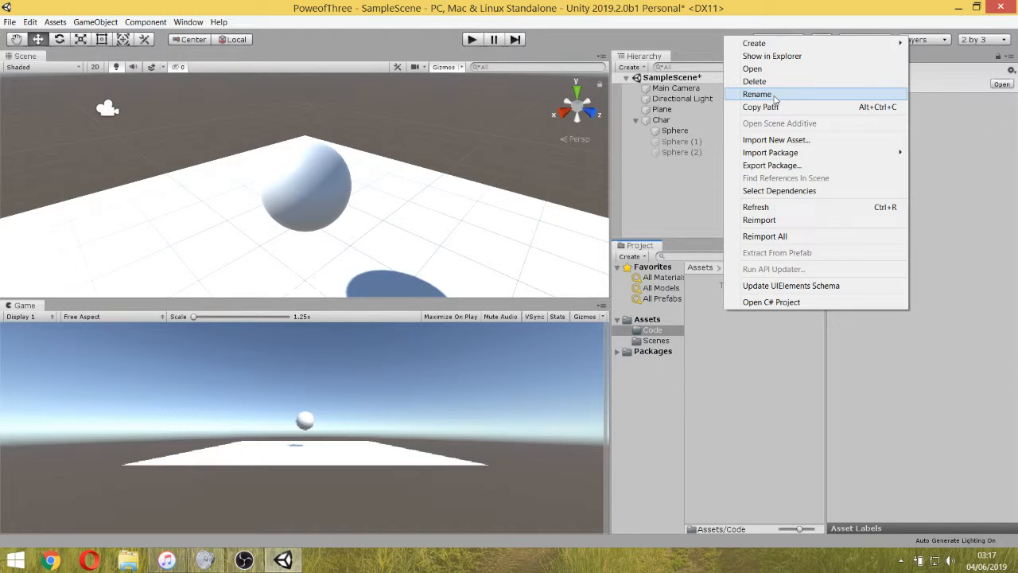
{"action": "mouse_move", "coordinate": [754, 43]}
{"action": "left_click", "coordinate": [659, 62]}
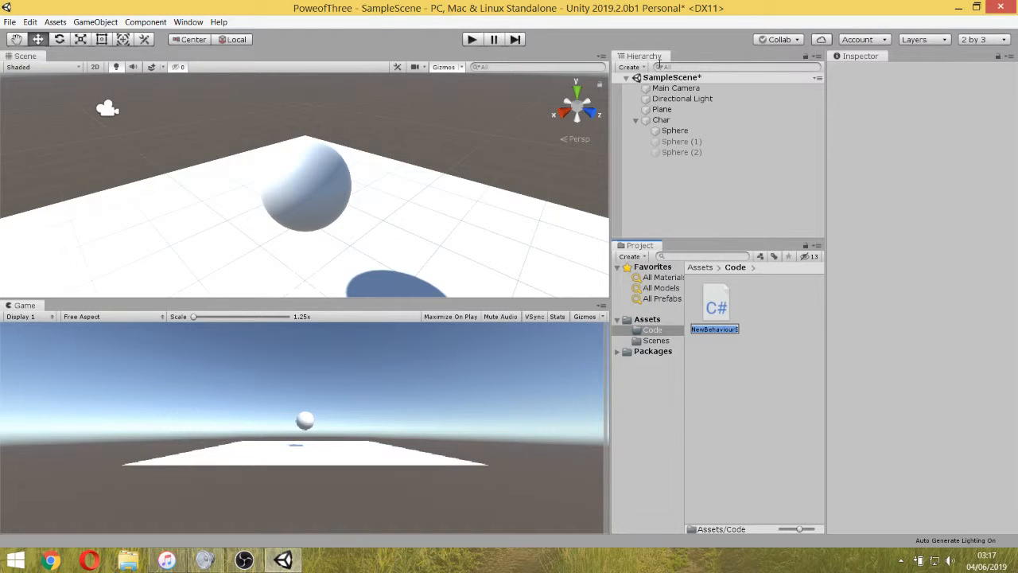
{"action": "type", "text": "P"}
{"action": "type", "text": "layer"}
{"action": "type", "text": "Cont"}
{"action": "type", "text": "roller"}
{"action": "key", "text": "Return"}
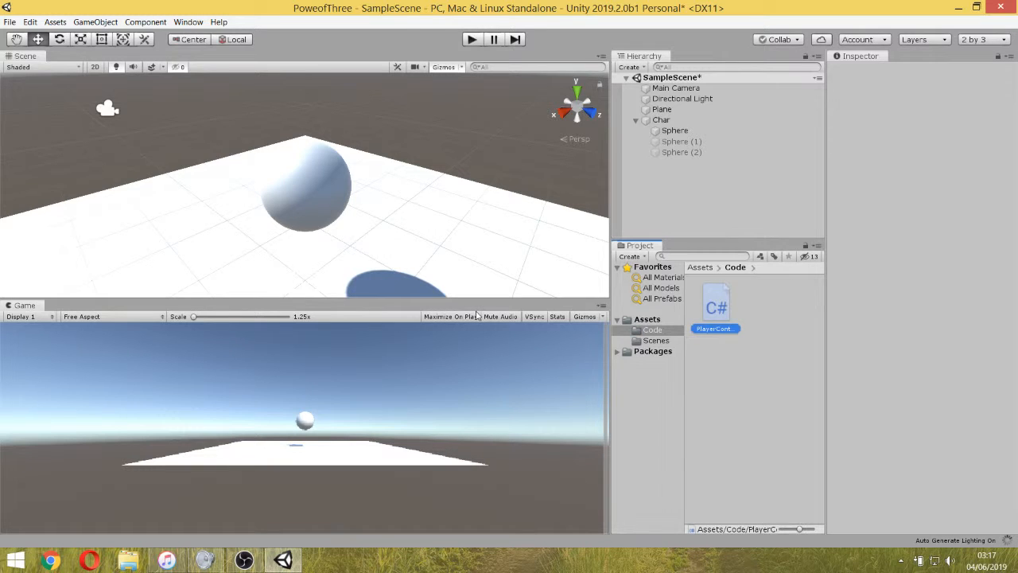
Create a C# script named Player inside the Code folder.
{"action": "right_click", "coordinate": [758, 346]}
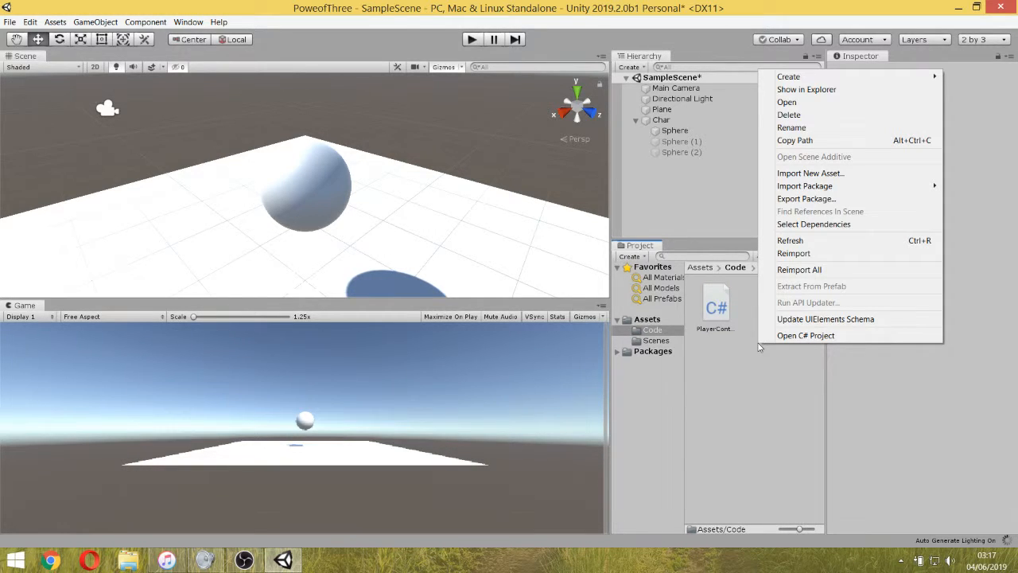
{"action": "mouse_move", "coordinate": [787, 76]}
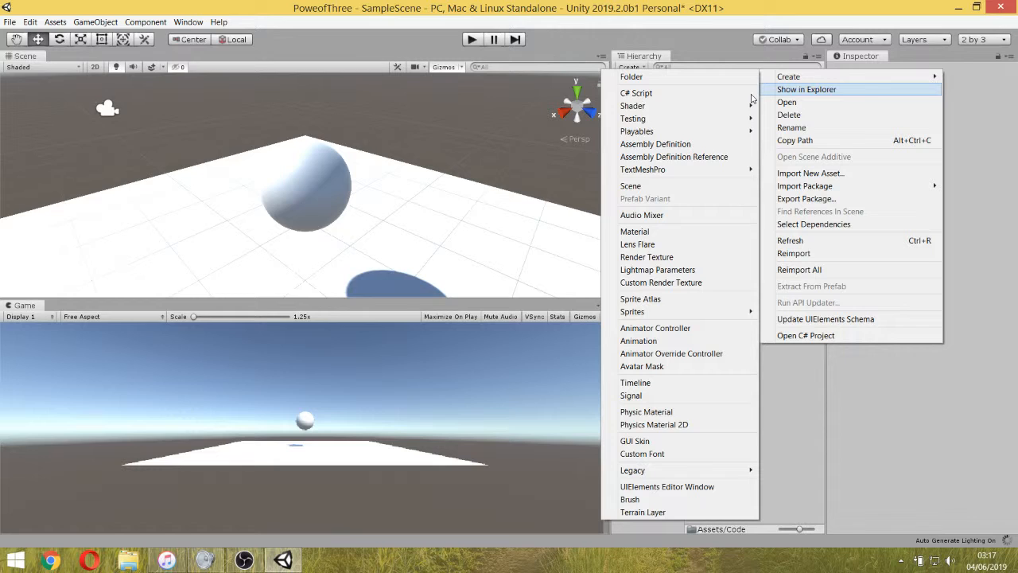
{"action": "left_click", "coordinate": [696, 96]}
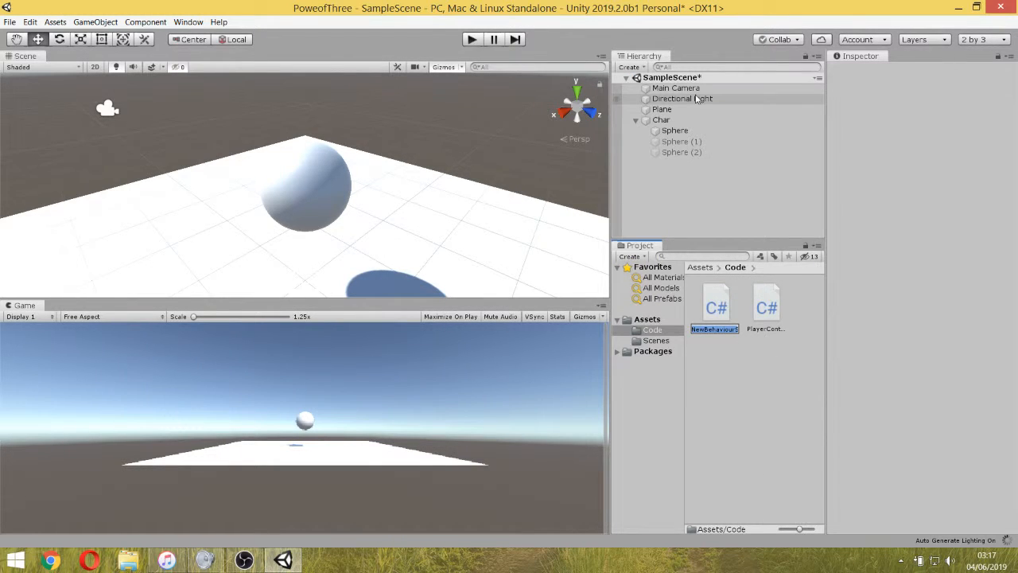
{"action": "type", "text": "Player"}
{"action": "key", "text": "Return"}
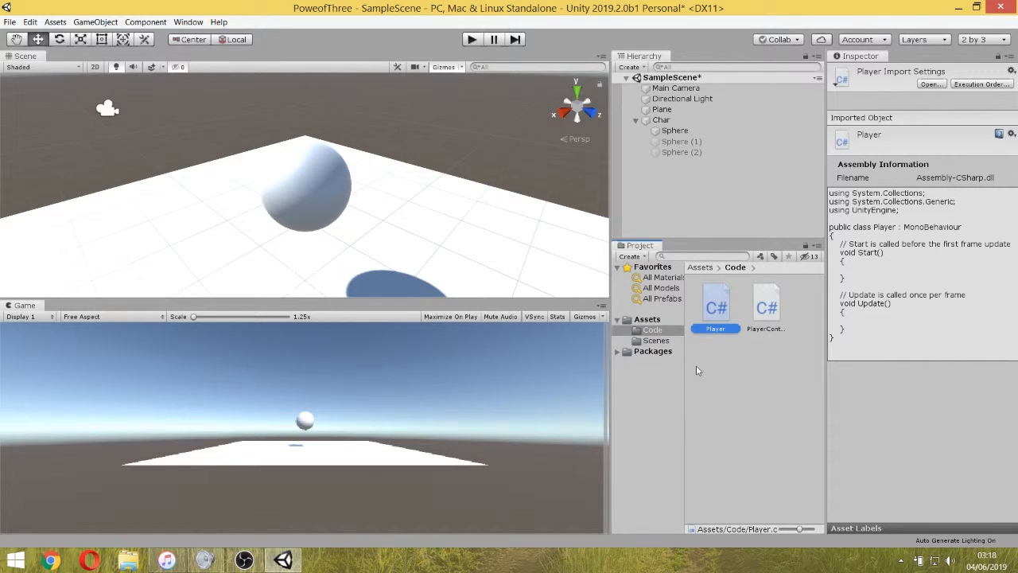
Create another C# script named Test inside the Code folder.
{"action": "right_click", "coordinate": [740, 369]}
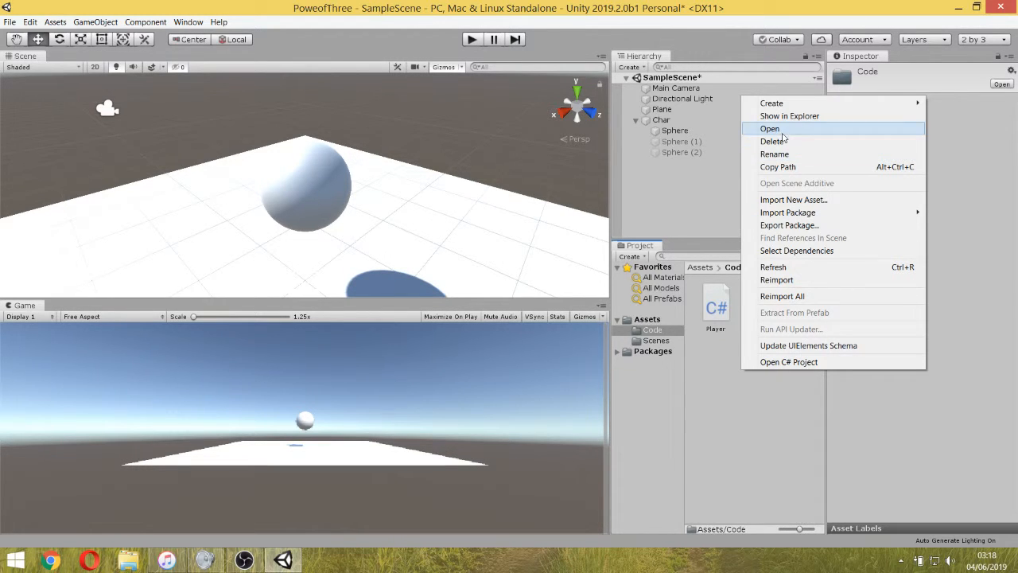
{"action": "mouse_move", "coordinate": [784, 104]}
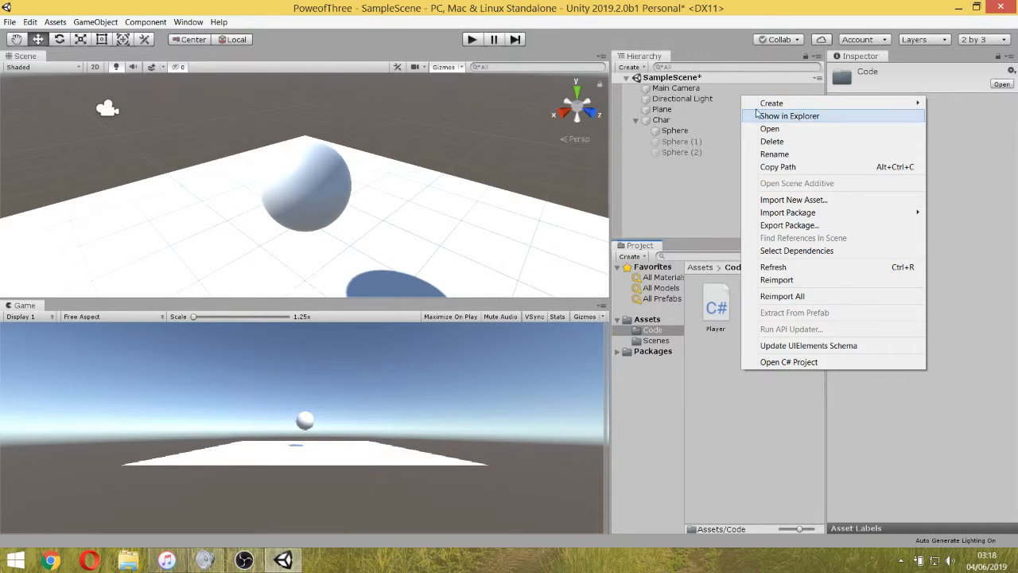
{"action": "left_click", "coordinate": [693, 119]}
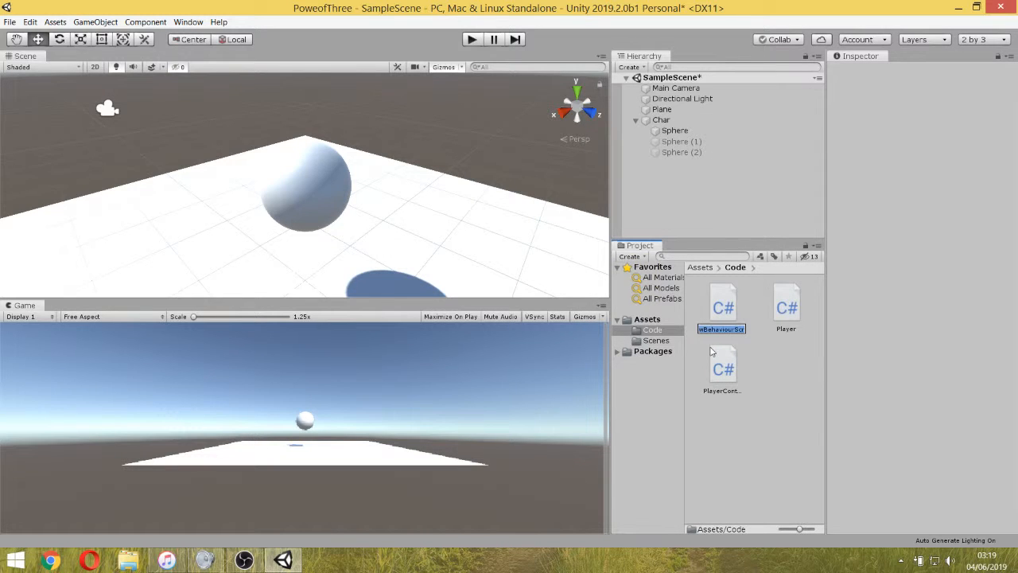
{"action": "type", "text": "Test"}
{"action": "key", "text": "Return"}
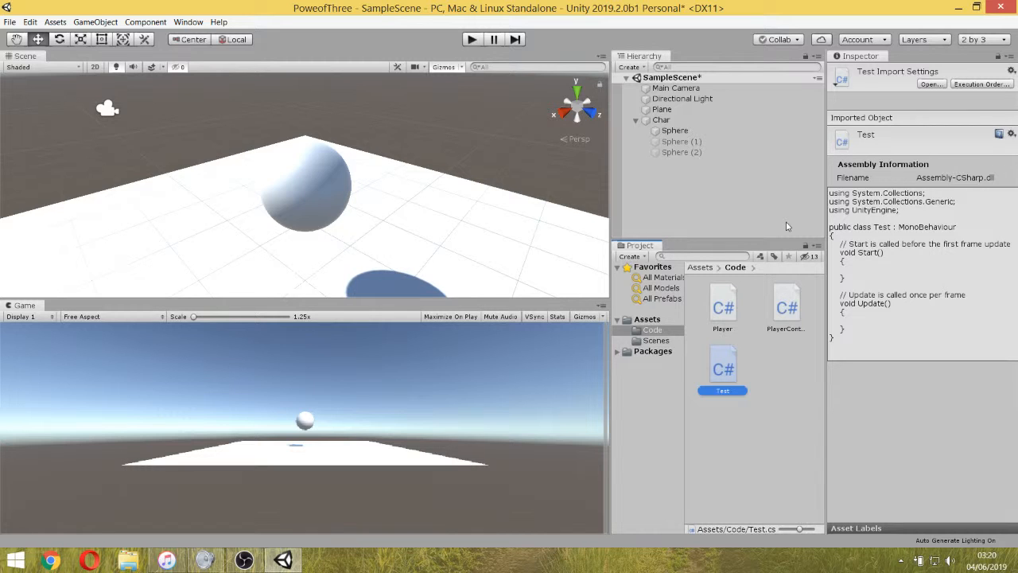
Attach the PlayerController script to the Char object as a component.
{"action": "left_click", "coordinate": [680, 120]}
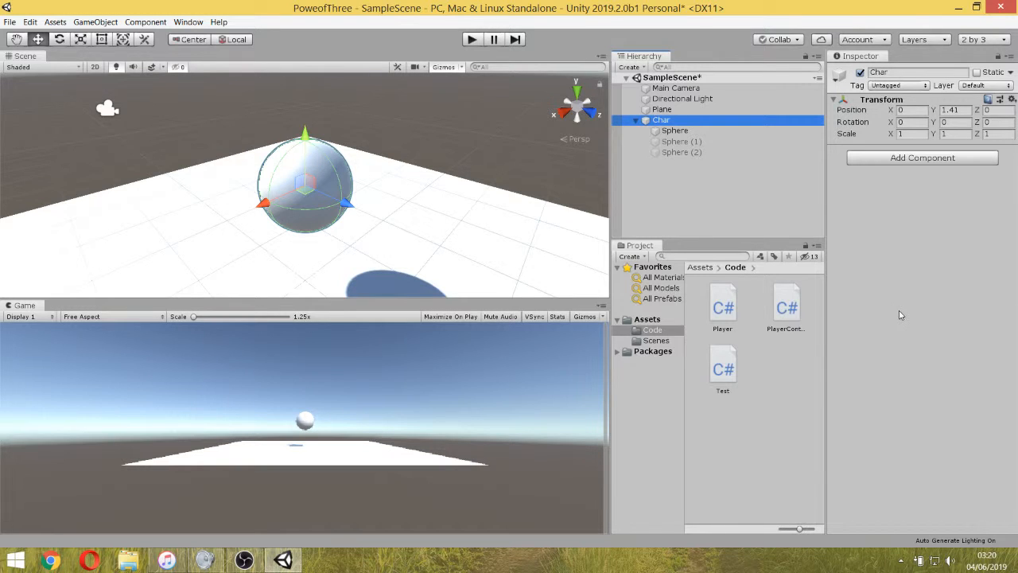
{"action": "left_click", "coordinate": [902, 314]}
{"action": "left_click_drag", "start_coordinate": [788, 312], "coordinate": [924, 197]}
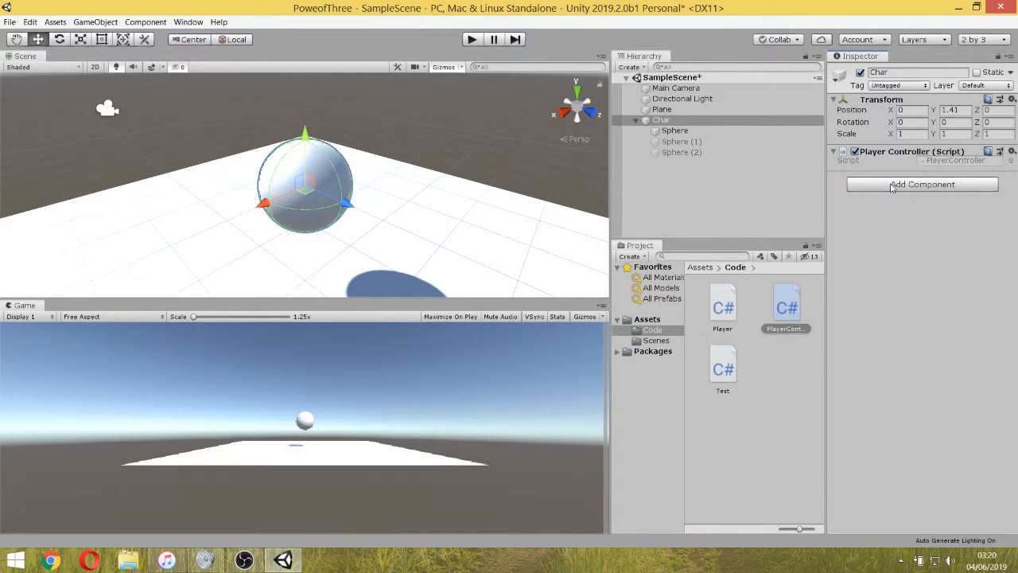
Add a Capsule Collider physics component to the Char object.
{"action": "left_click", "coordinate": [892, 185]}
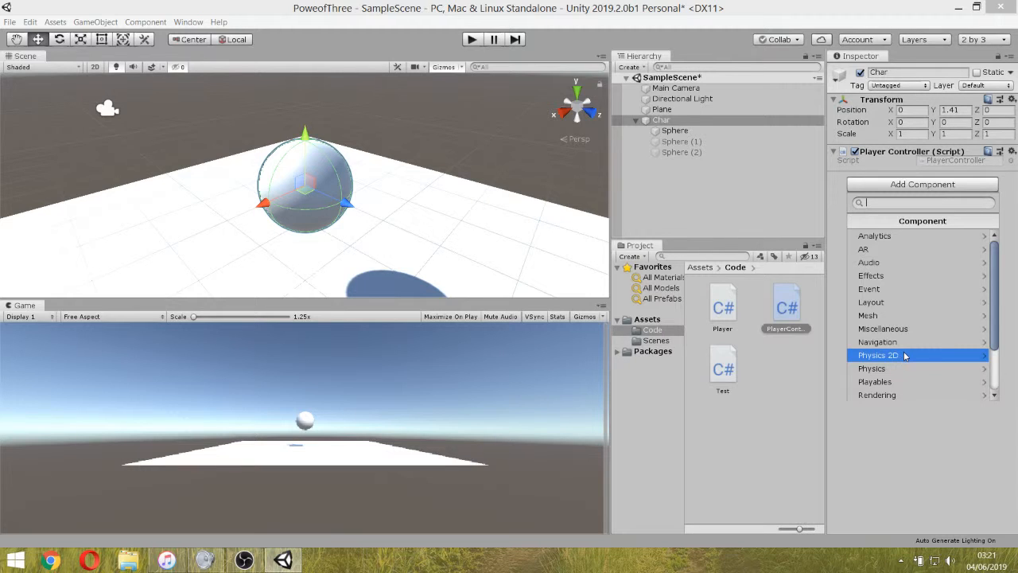
{"action": "left_click", "coordinate": [986, 370]}
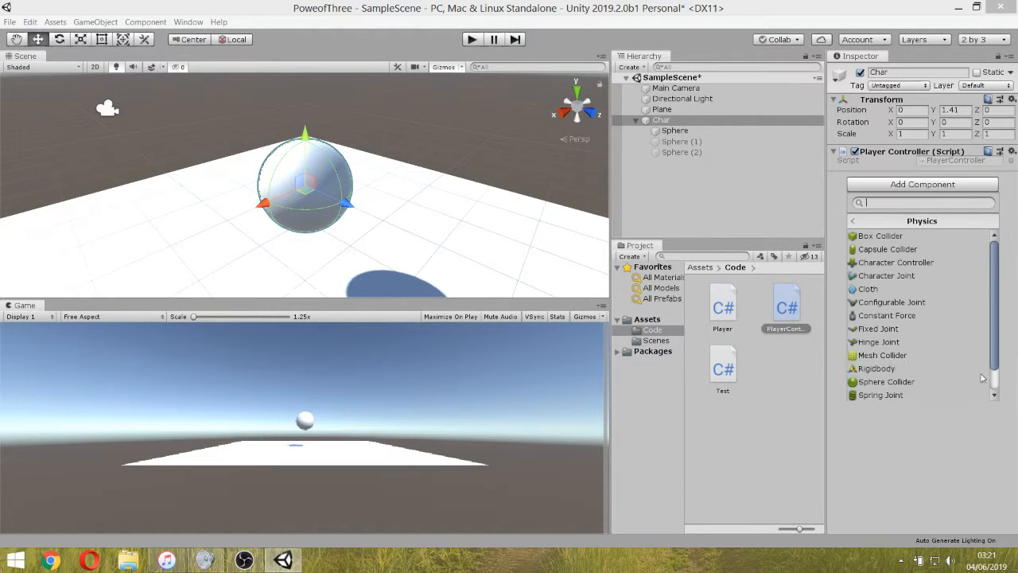
{"action": "left_click", "coordinate": [920, 249]}
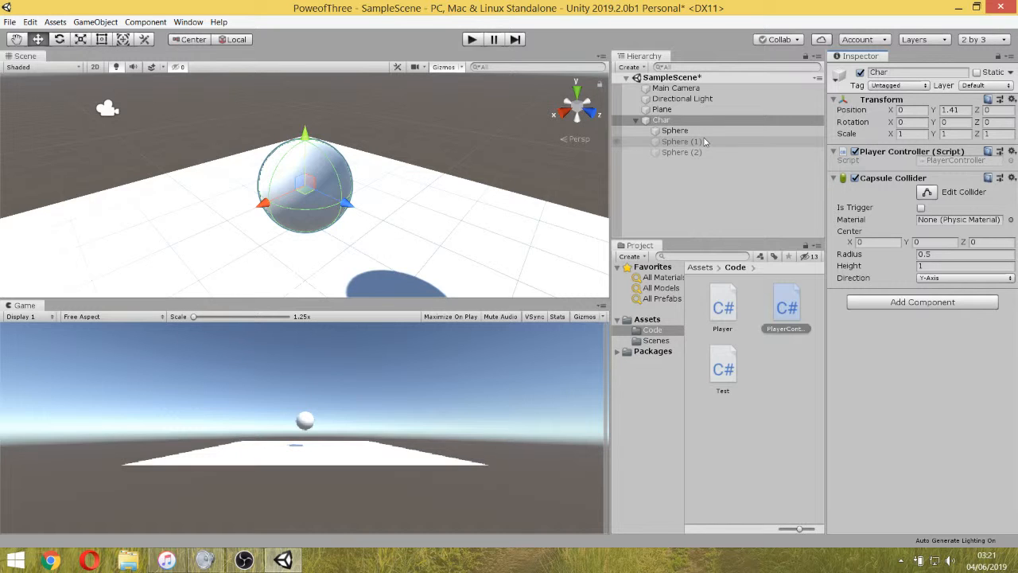
Search the components available for Char with "co" and look through the matching colliders, constraints and controllers.
{"action": "left_click", "coordinate": [881, 306]}
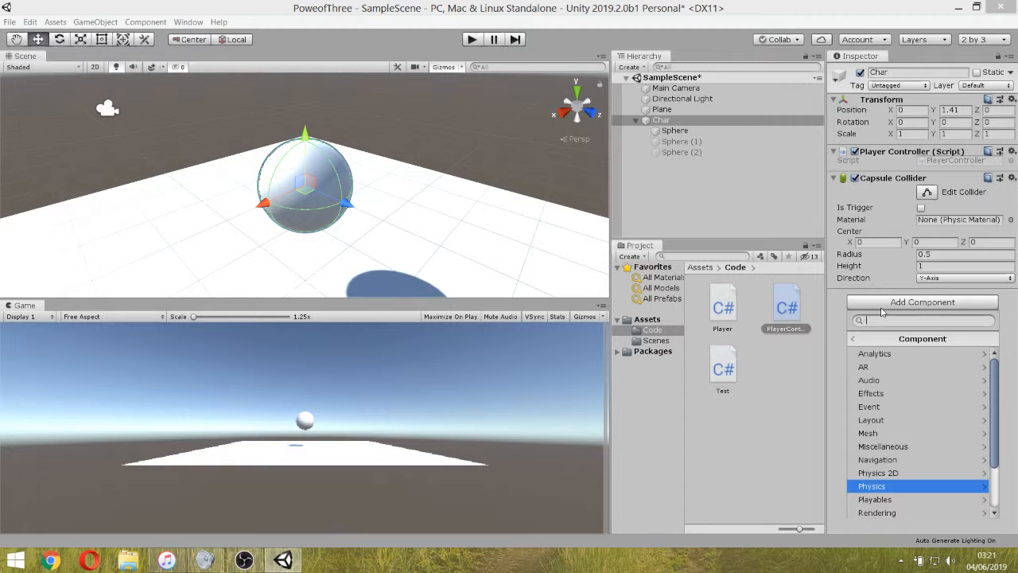
{"action": "type", "text": "cokk"}
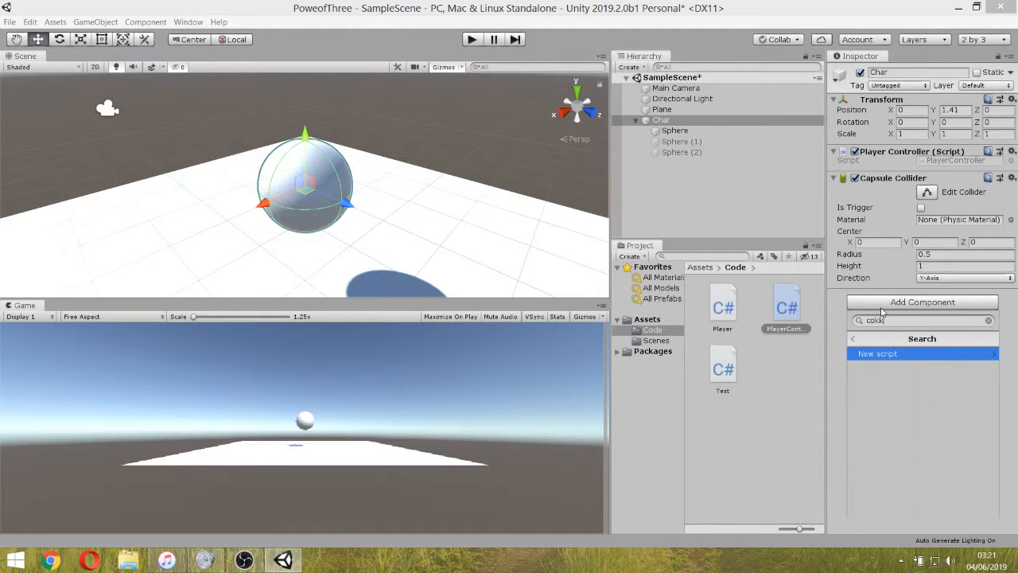
{"action": "key", "text": "BackSpace"}
{"action": "key", "text": "BackSpace"}
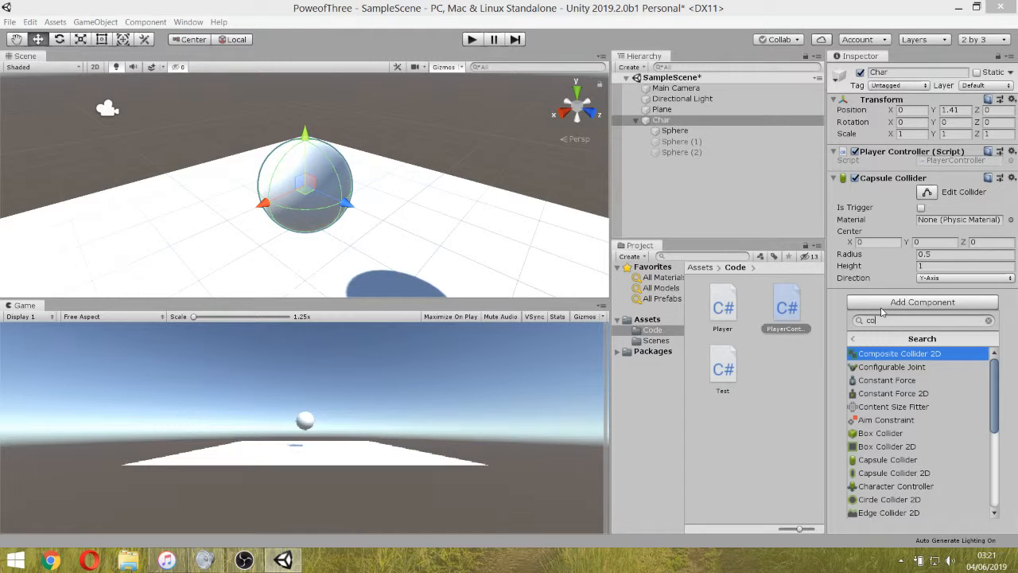
{"action": "key", "text": "Down"}
{"action": "key", "text": "Down"}
{"action": "key", "text": "Down"}
{"action": "key", "text": "Down"}
{"action": "key", "text": "Down"}
{"action": "key", "text": "Down"}
{"action": "key", "text": "Down"}
{"action": "key", "text": "Down"}
{"action": "key", "text": "Down"}
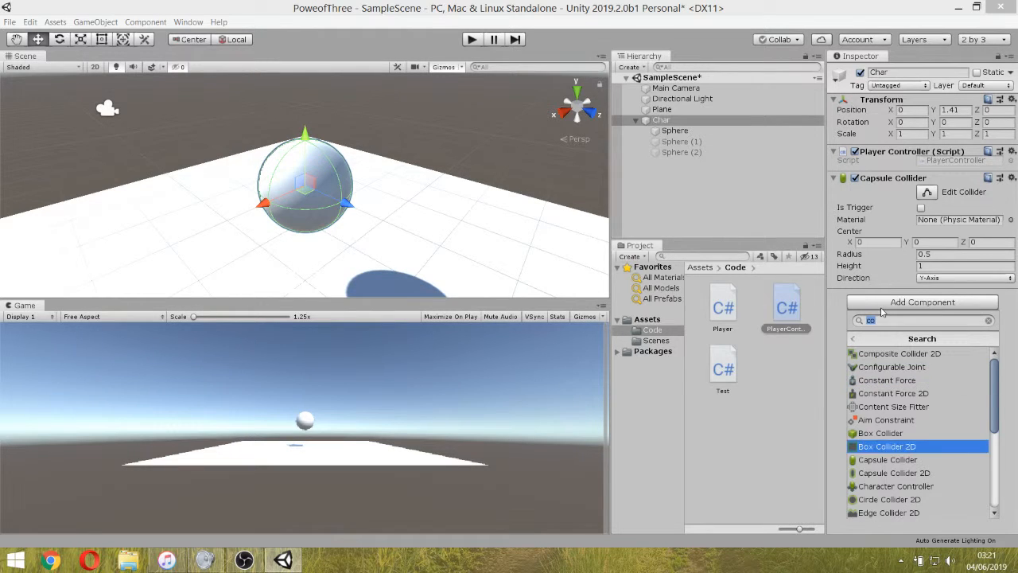
{"action": "key", "text": "Down"}
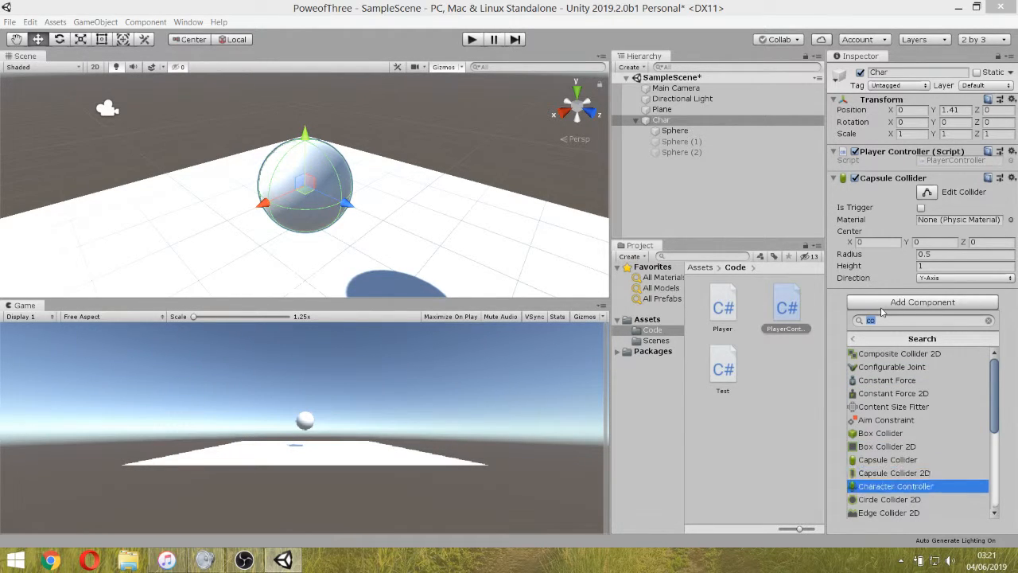
{"action": "key", "text": "Up"}
{"action": "key", "text": "Up"}
{"action": "key", "text": "Down"}
{"action": "key", "text": "Down"}
{"action": "key", "text": "Down"}
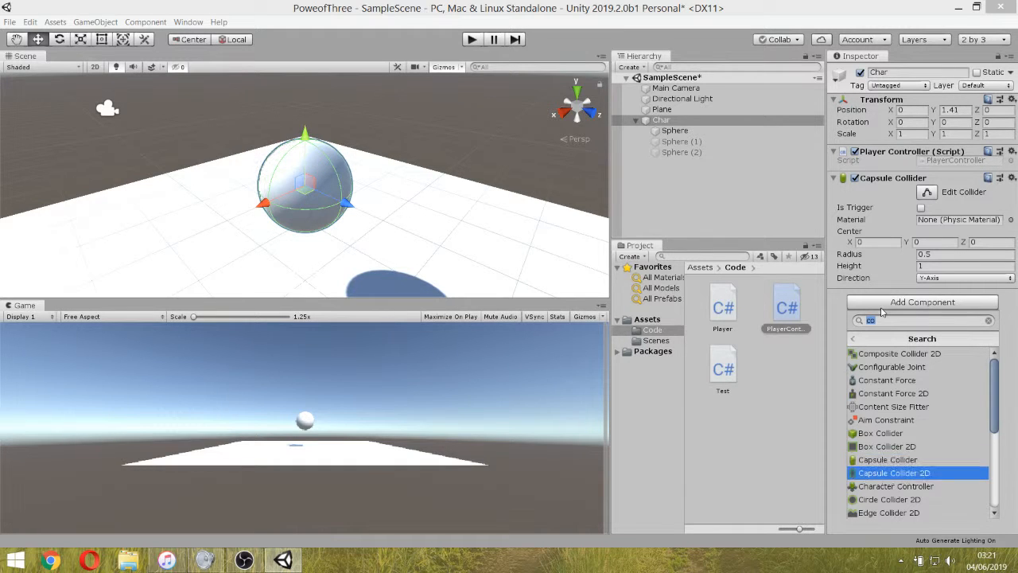
{"action": "key", "text": "Down"}
{"action": "key", "text": "Down"}
{"action": "key", "text": "Down"}
{"action": "key", "text": "Down"}
{"action": "key", "text": "Down"}
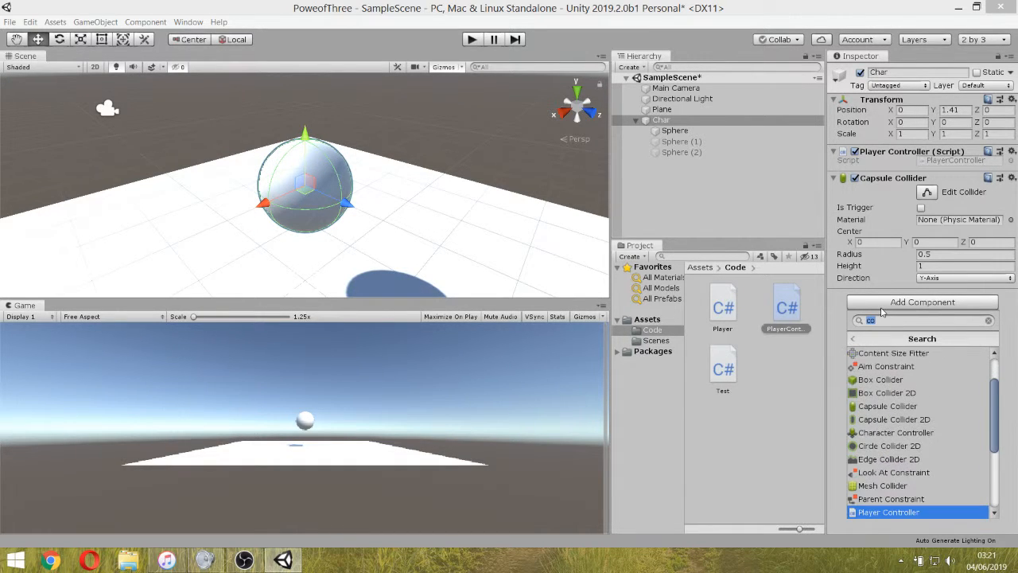
{"action": "key", "text": "Up"}
{"action": "key", "text": "Up"}
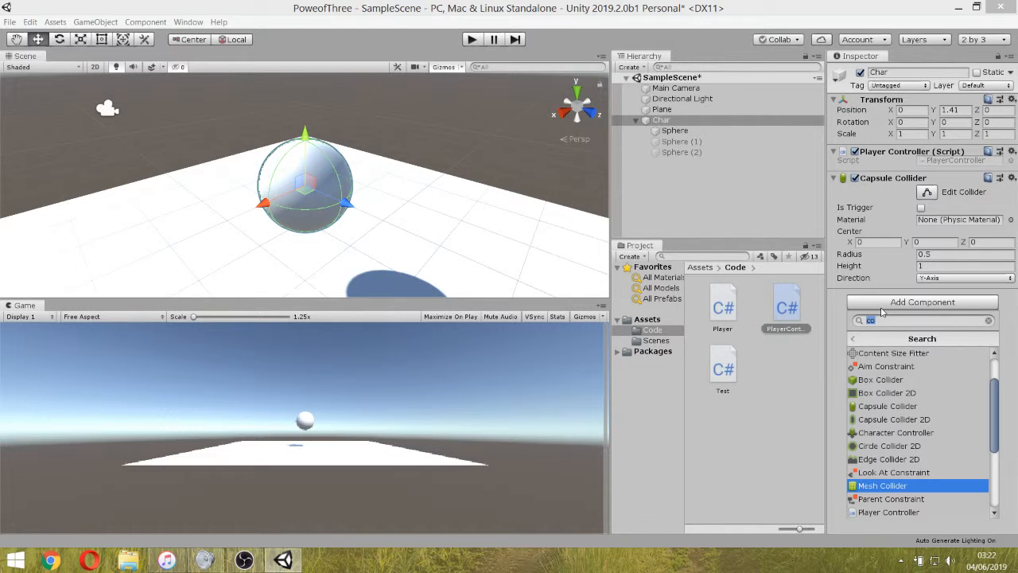
{"action": "key", "text": "Down"}
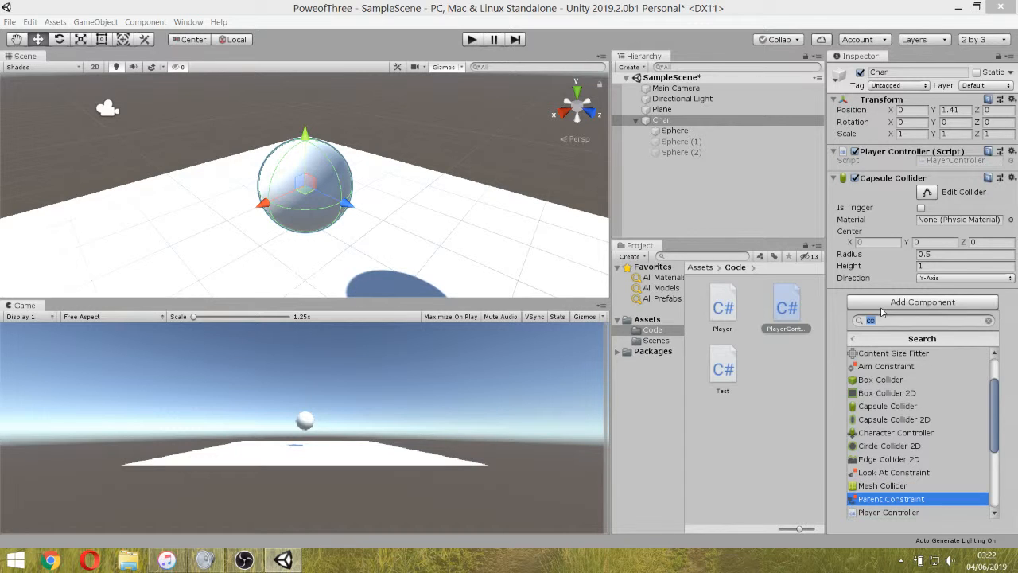
{"action": "key", "text": "Down"}
{"action": "key", "text": "Down"}
{"action": "key", "text": "Down"}
{"action": "key", "text": "Down"}
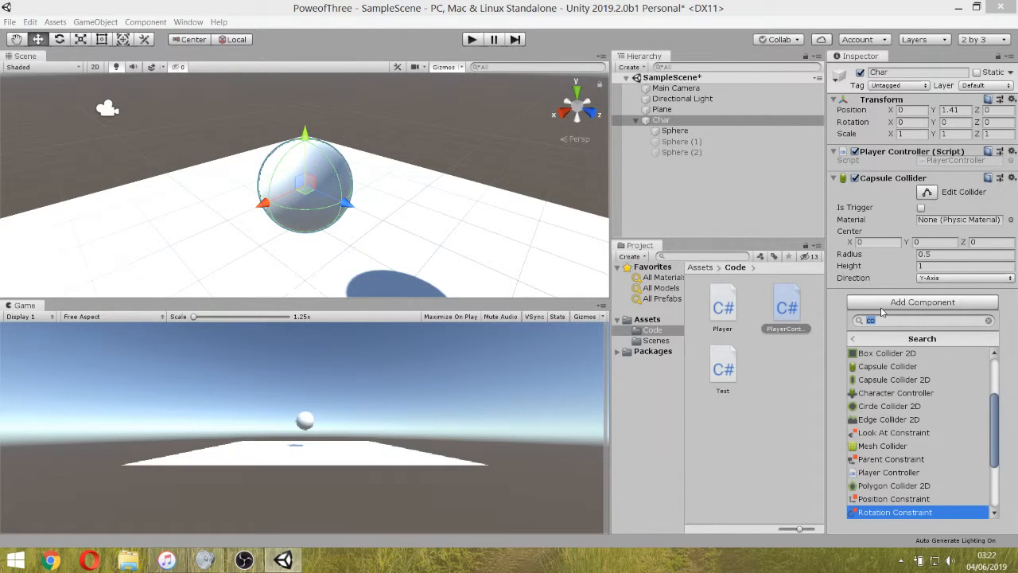
{"action": "key", "text": "Down"}
{"action": "key", "text": "Down"}
{"action": "key", "text": "Down"}
{"action": "key", "text": "Down"}
{"action": "key", "text": "Down"}
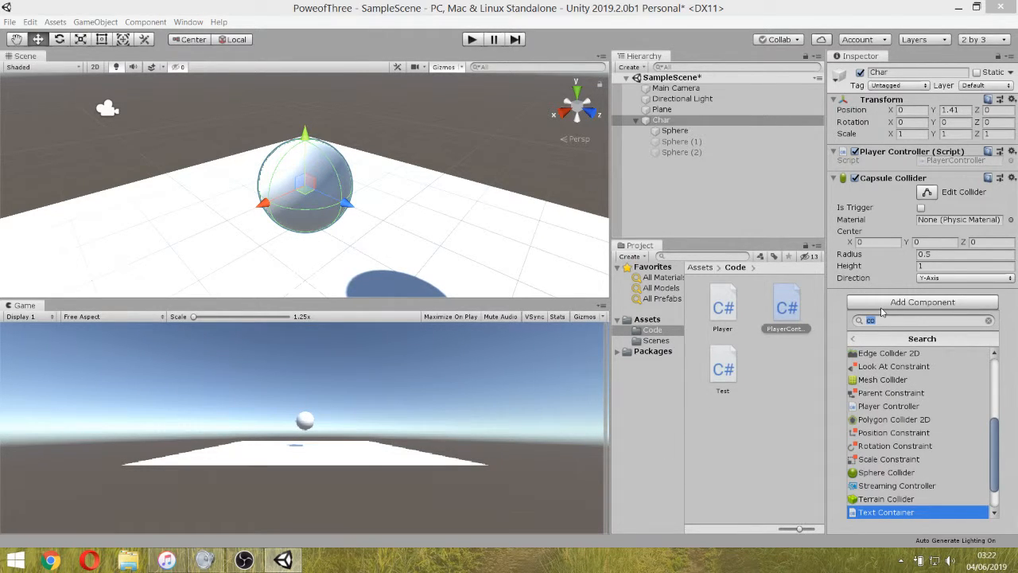
{"action": "key", "text": "Down"}
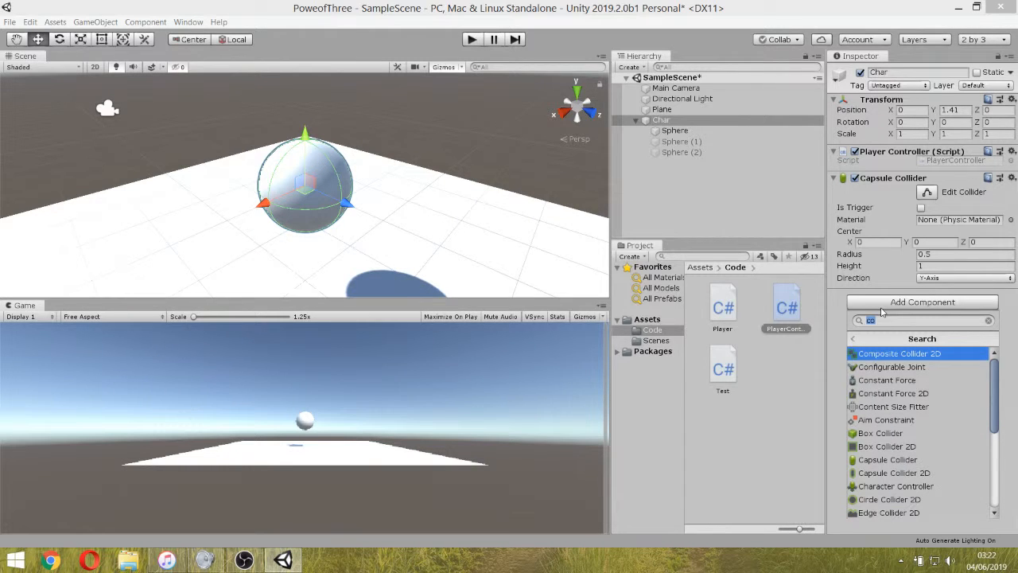
{"action": "key", "text": "Up"}
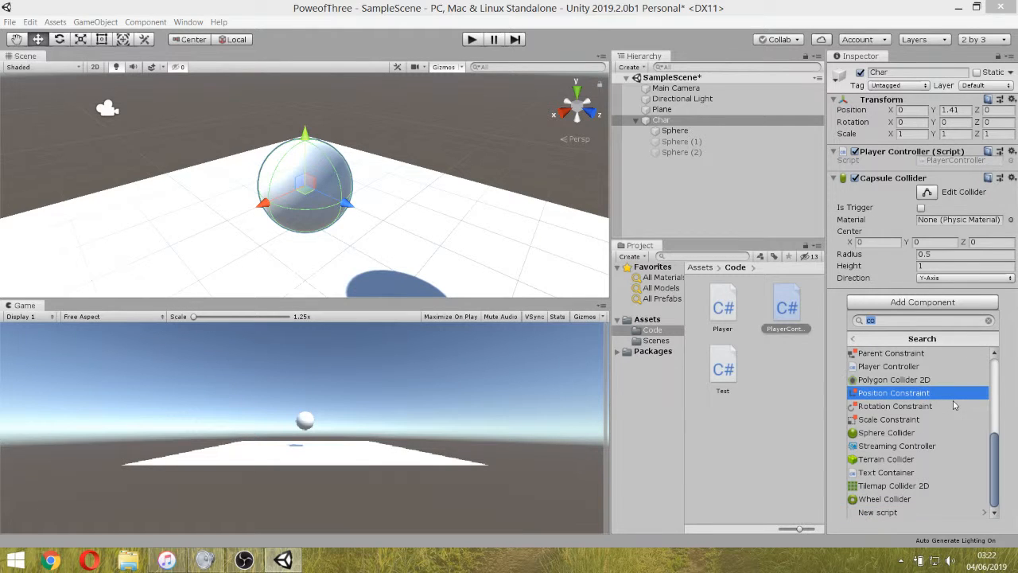
{"action": "left_click_drag", "start_coordinate": [991, 452], "coordinate": [991, 395]}
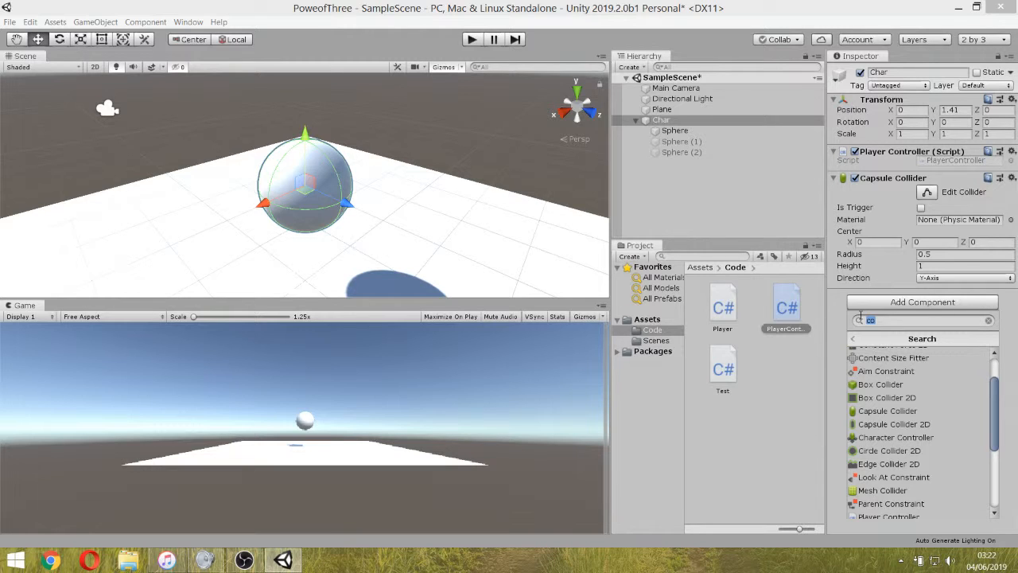
Search the components for "r" and try to add a Relative Joint 2D to Char.
{"action": "key", "text": "BackSpace"}
{"action": "type", "text": "r"}
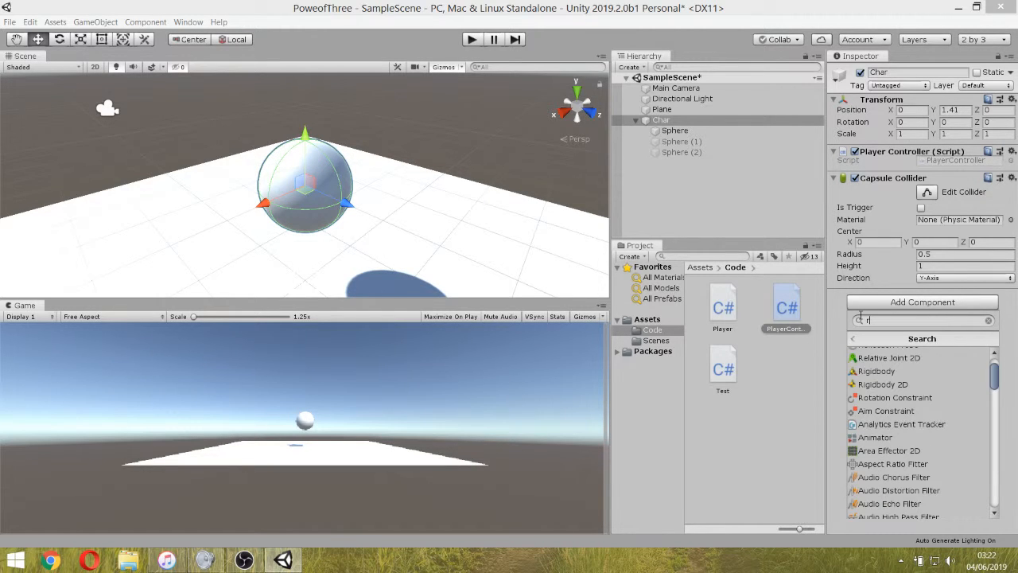
{"action": "left_click", "coordinate": [893, 365]}
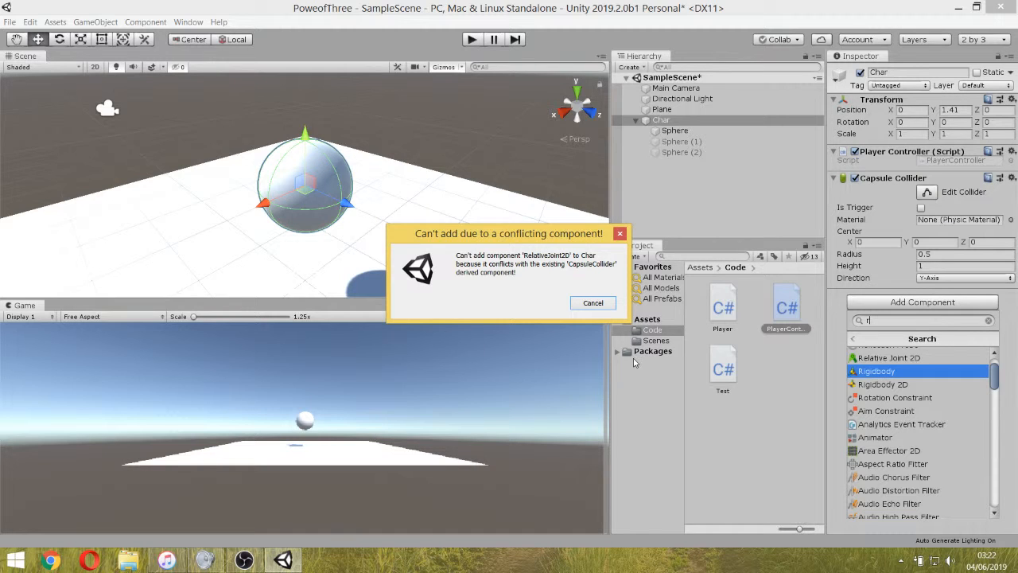
{"action": "left_click", "coordinate": [592, 304]}
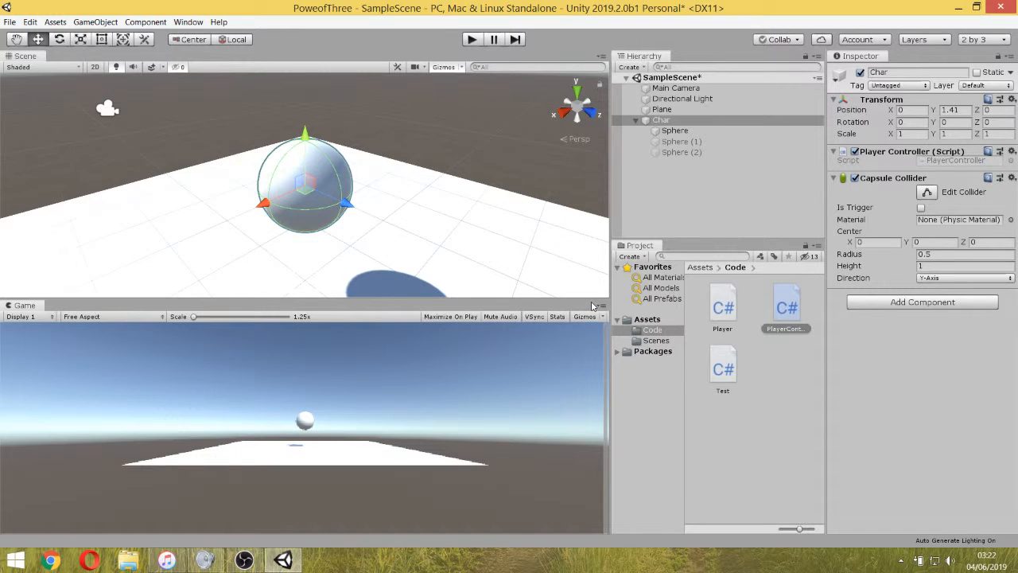
Remove the Capsule Collider from Char and add a Rigidbody component in its place.
{"action": "left_click", "coordinate": [1010, 178]}
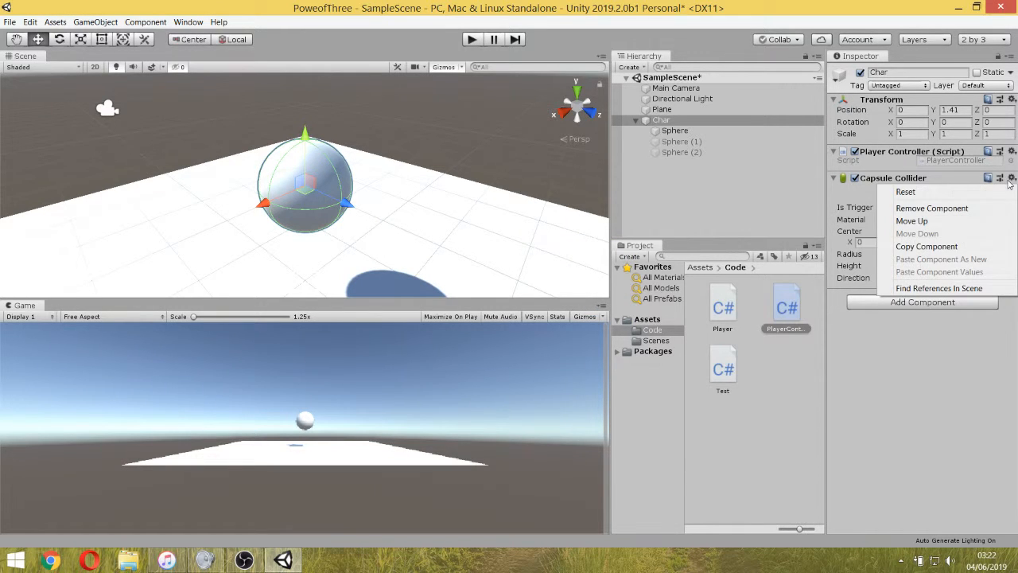
{"action": "left_click", "coordinate": [926, 210]}
{"action": "left_click", "coordinate": [905, 191]}
{"action": "type", "text": "r"}
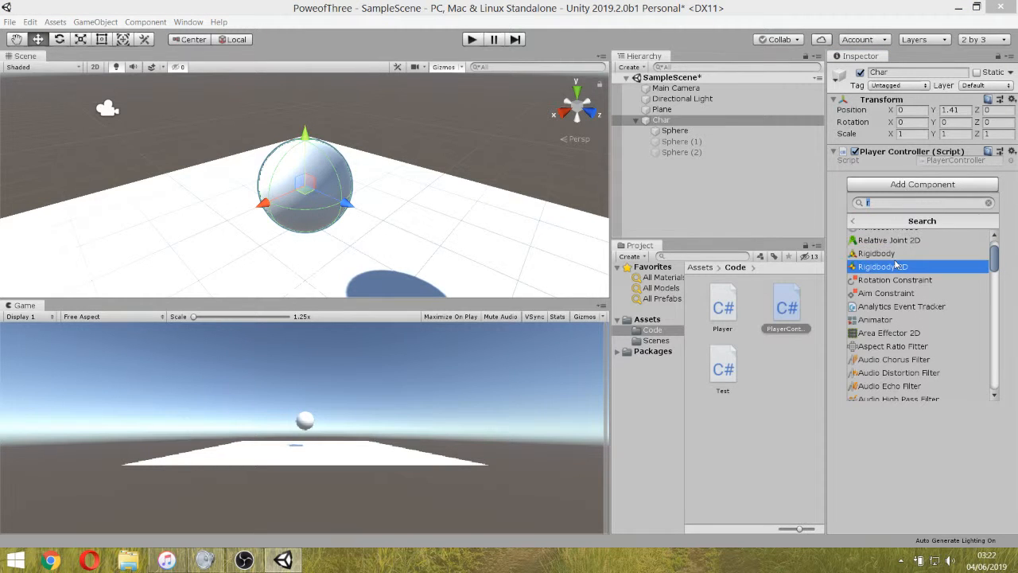
{"action": "left_click", "coordinate": [879, 253]}
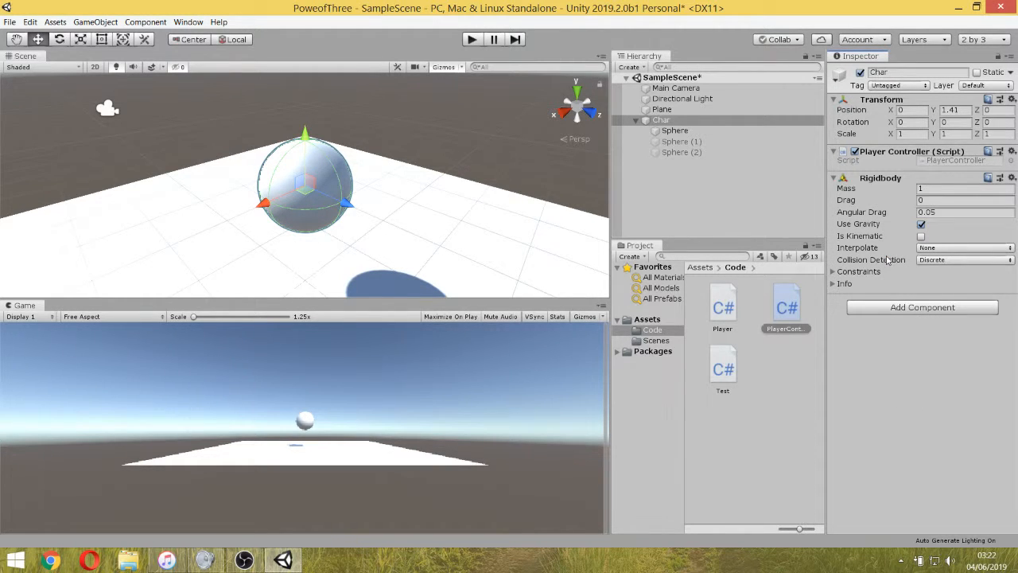
Run the scene in play mode to test Char's Rigidbody against the plane, and stop it again.
{"action": "left_click", "coordinate": [471, 39]}
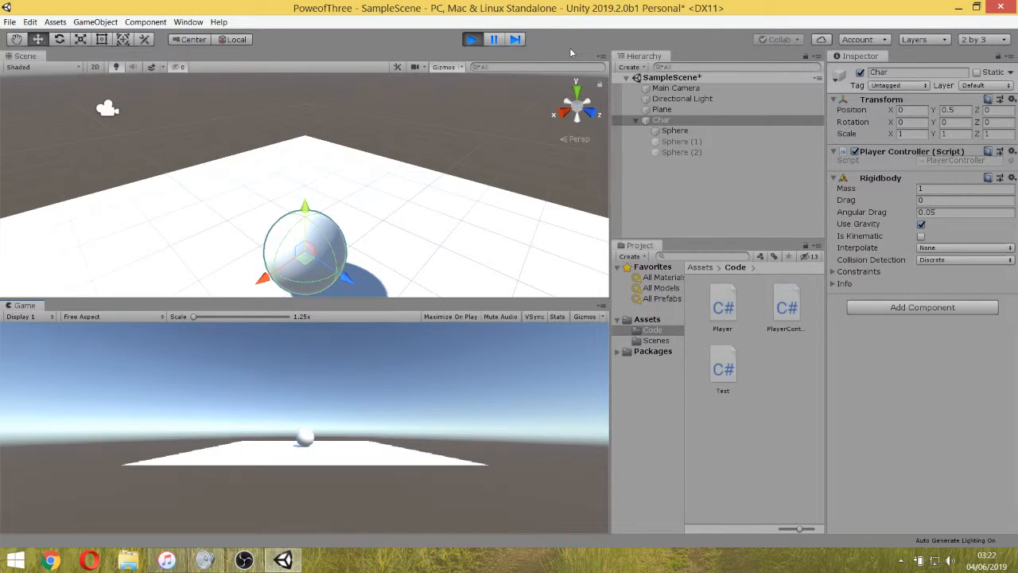
{"action": "key", "text": "ctrl+p"}
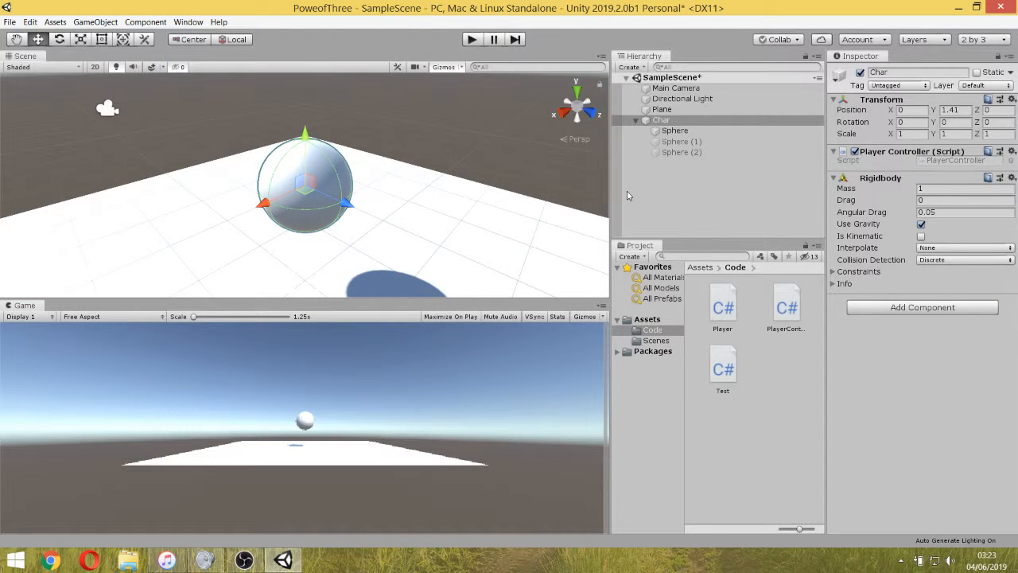
Inspect the components of Char, its child spheres and the Plane to compare their colliders and Rigidbody setup.
{"action": "left_click", "coordinate": [681, 141]}
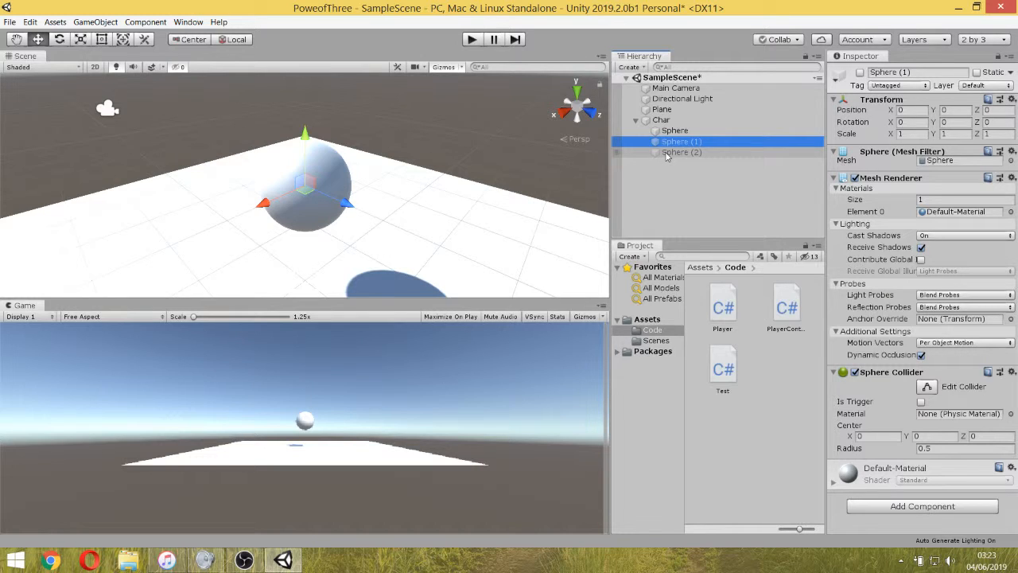
{"action": "left_click_drag", "start_coordinate": [667, 155], "coordinate": [672, 121]}
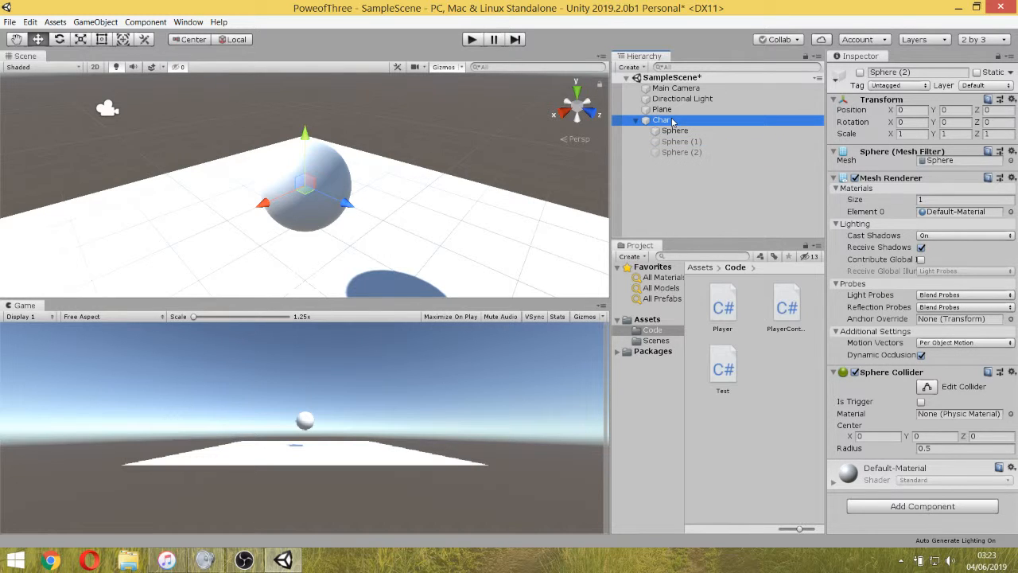
{"action": "left_click", "coordinate": [675, 130]}
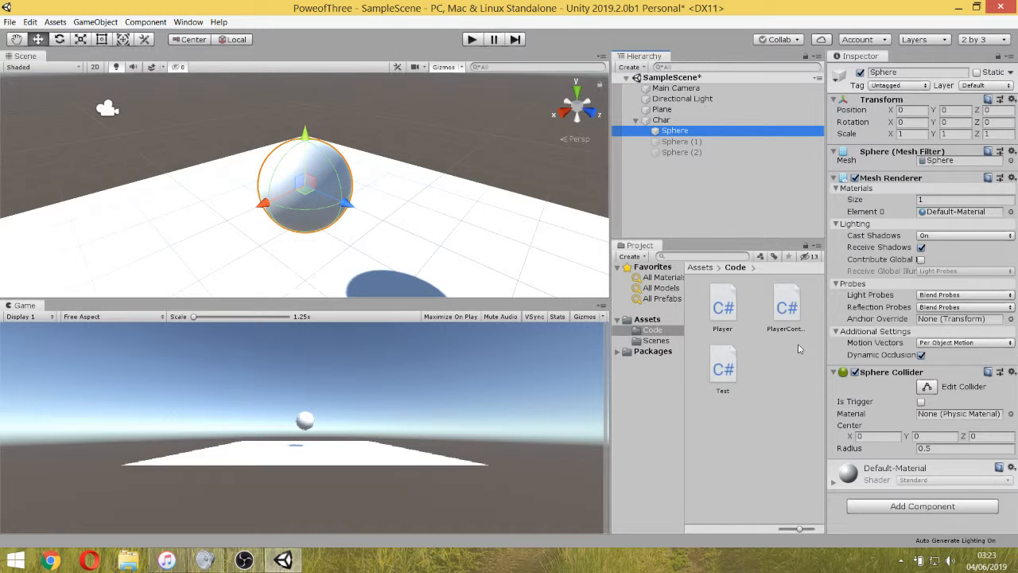
{"action": "left_click", "coordinate": [669, 121]}
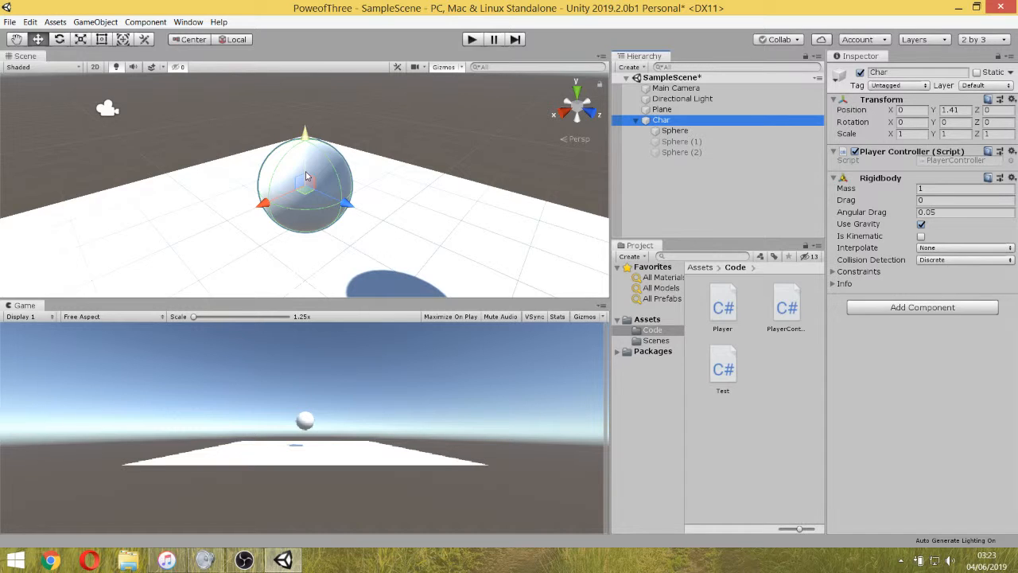
{"action": "left_click", "coordinate": [713, 141]}
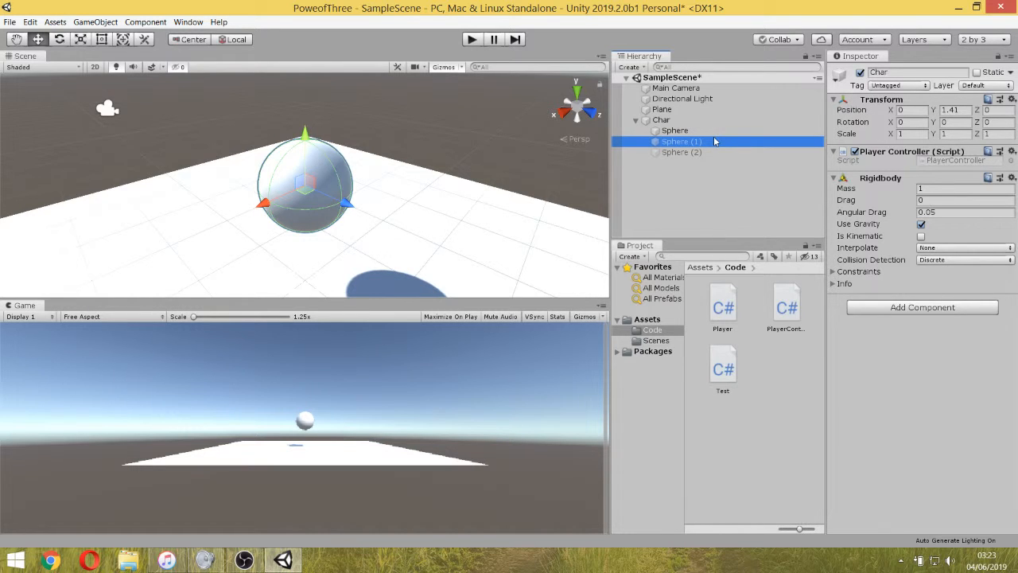
{"action": "left_click", "coordinate": [662, 110]}
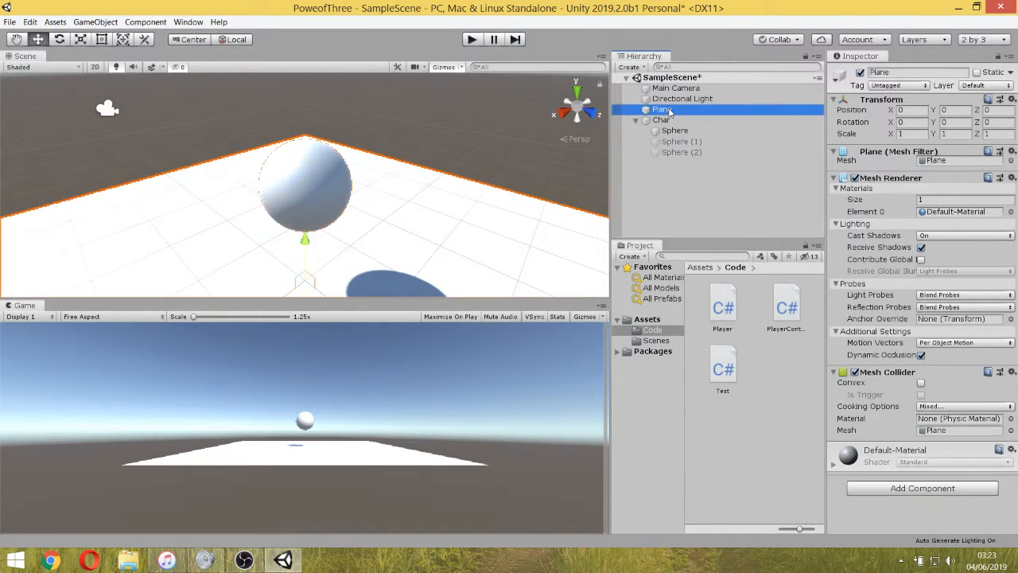